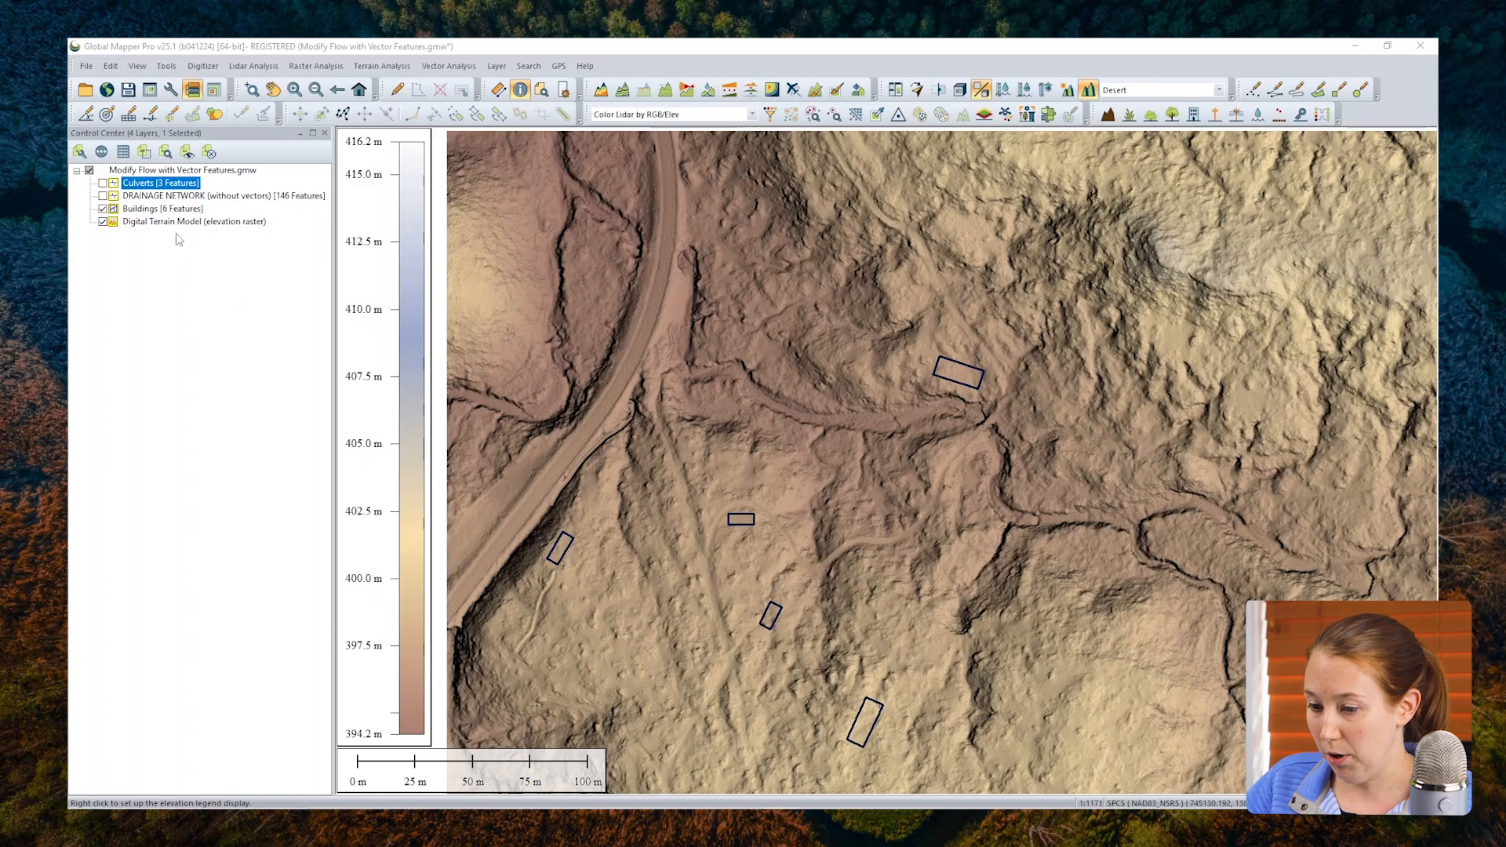
# Step: Inspect the attributes of the building footprint just north of the stream, including its HEIGHT value, and close the feature information
pyautogui.click(171, 224)
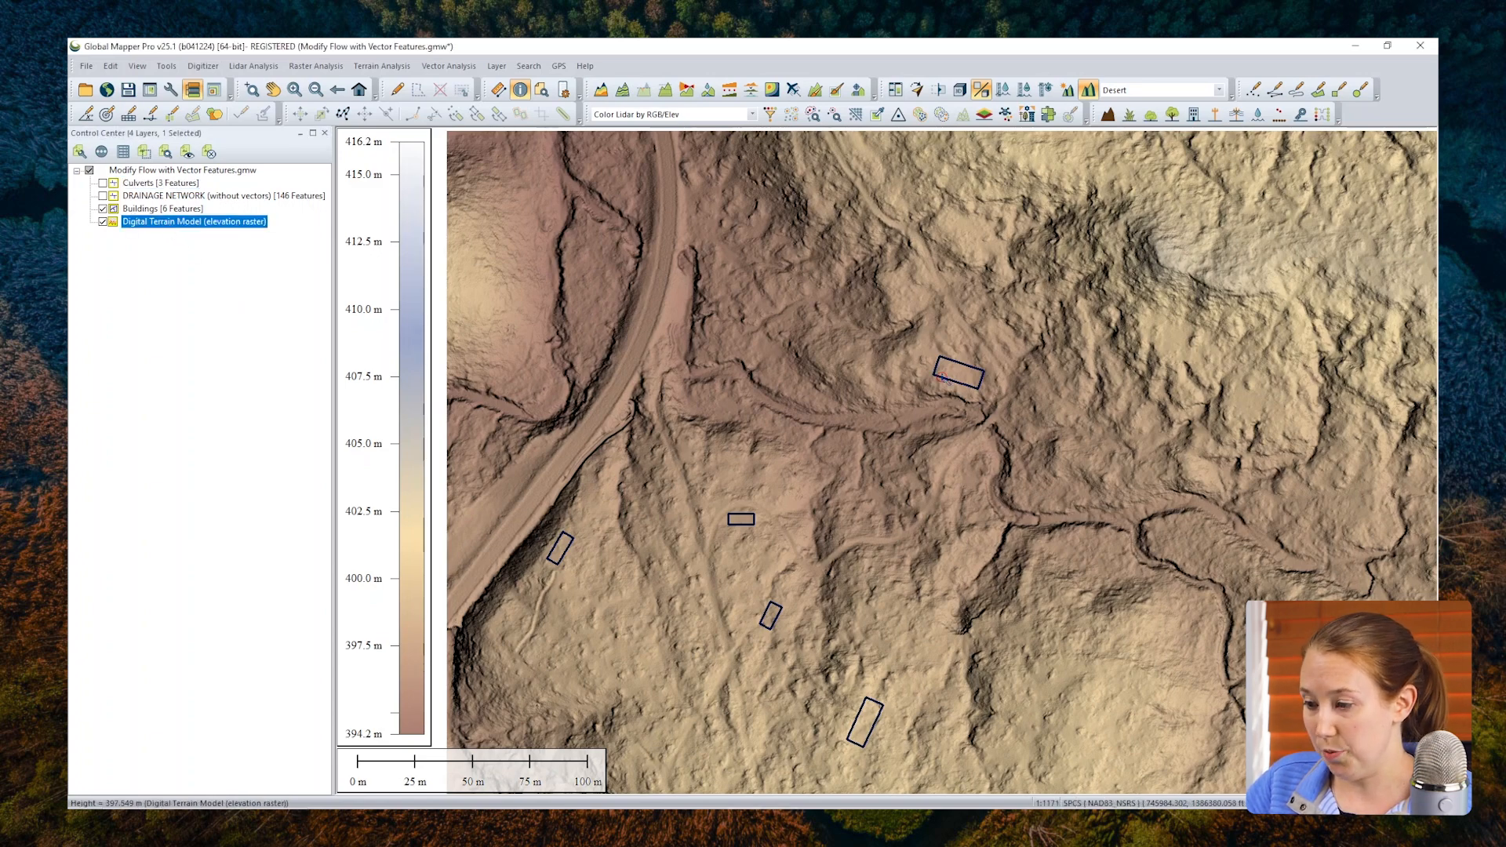
pyautogui.click(946, 383)
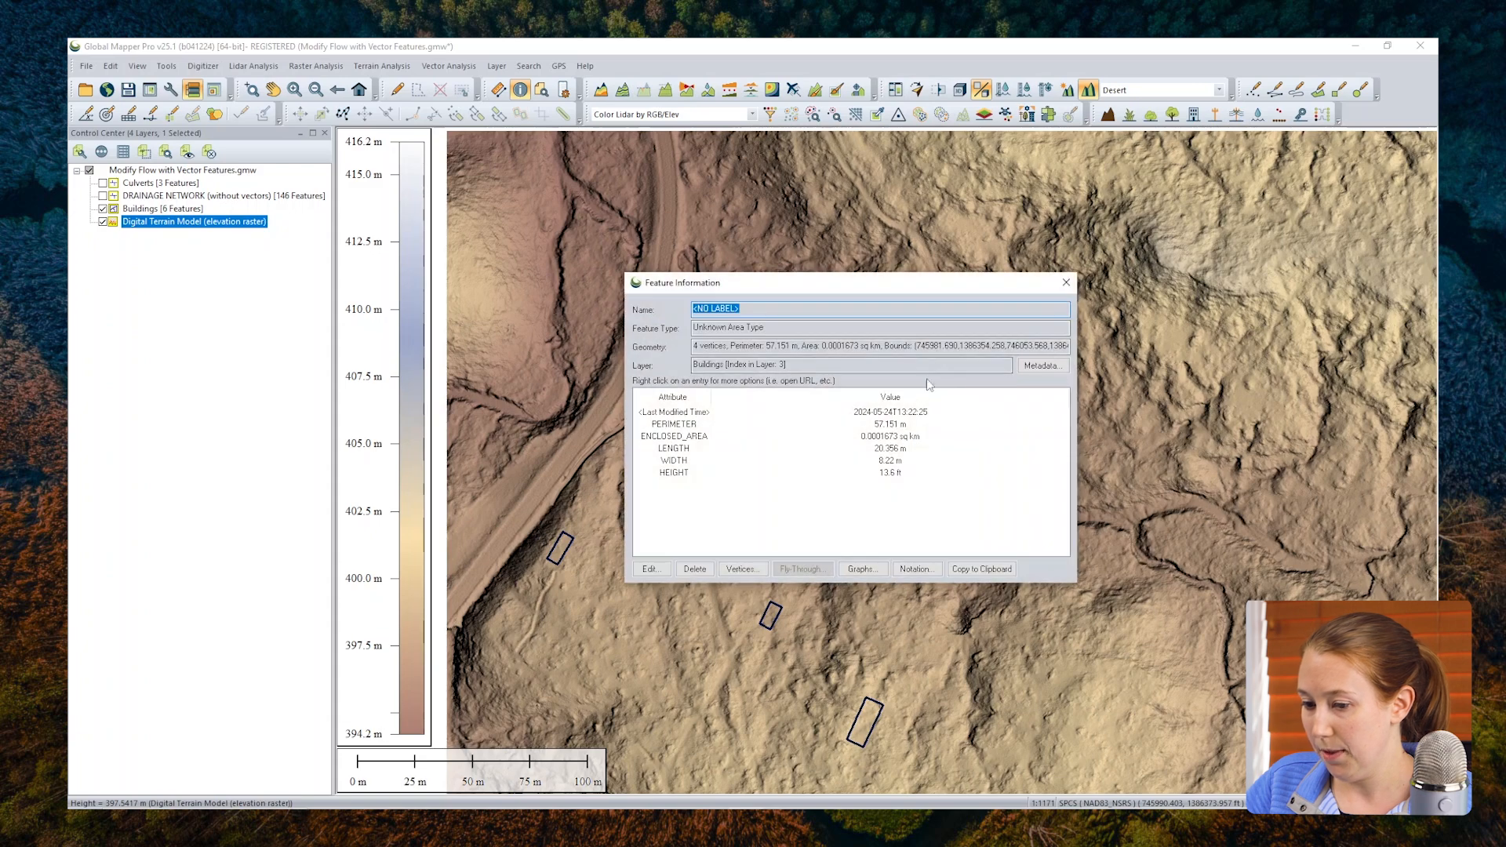
pyautogui.click(830, 472)
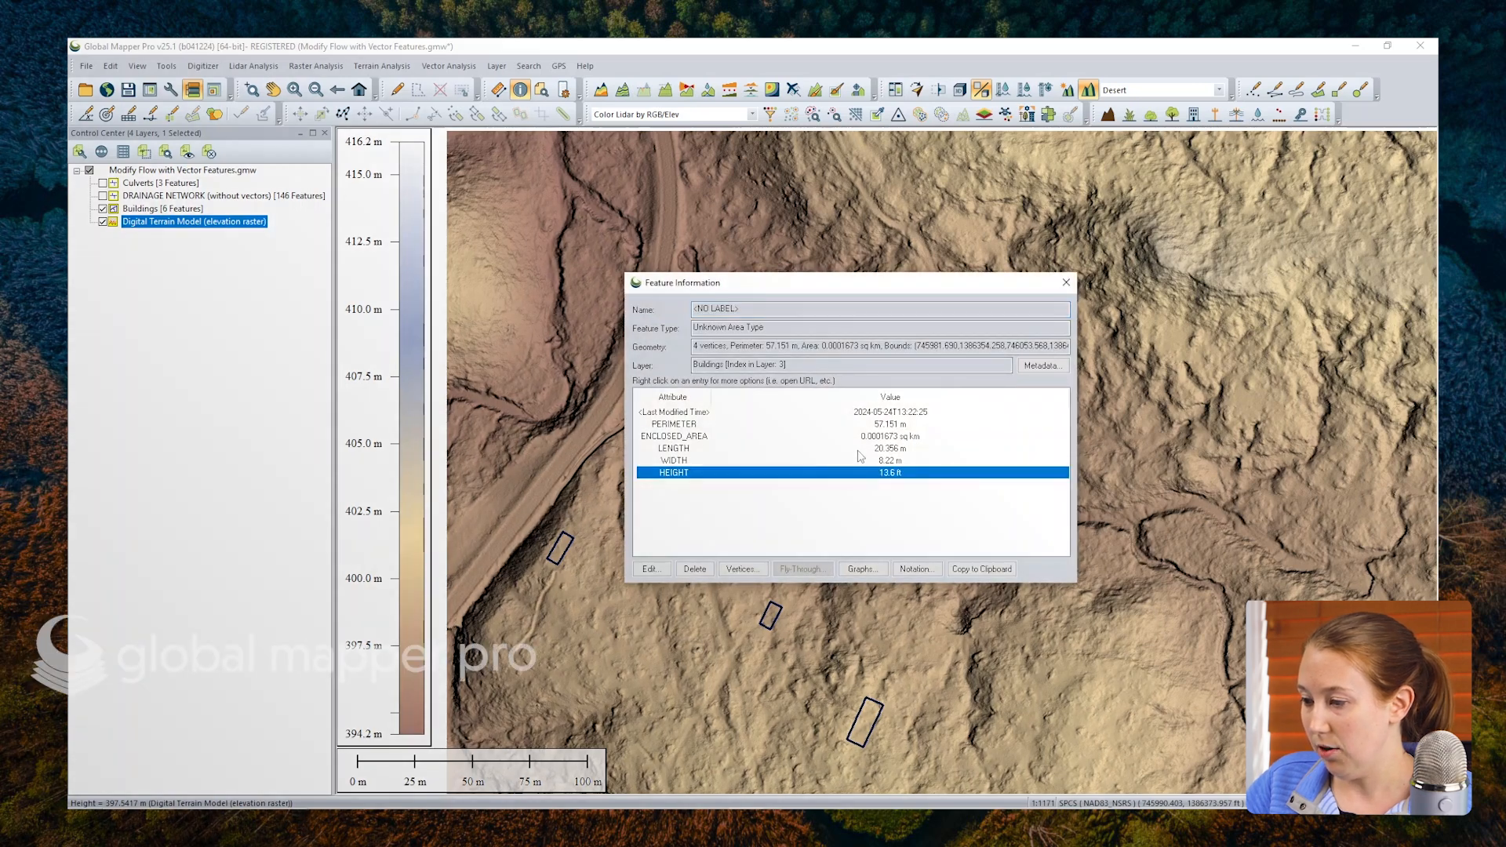
pyautogui.moveTo(876, 282); pyautogui.dragTo(668, 273)
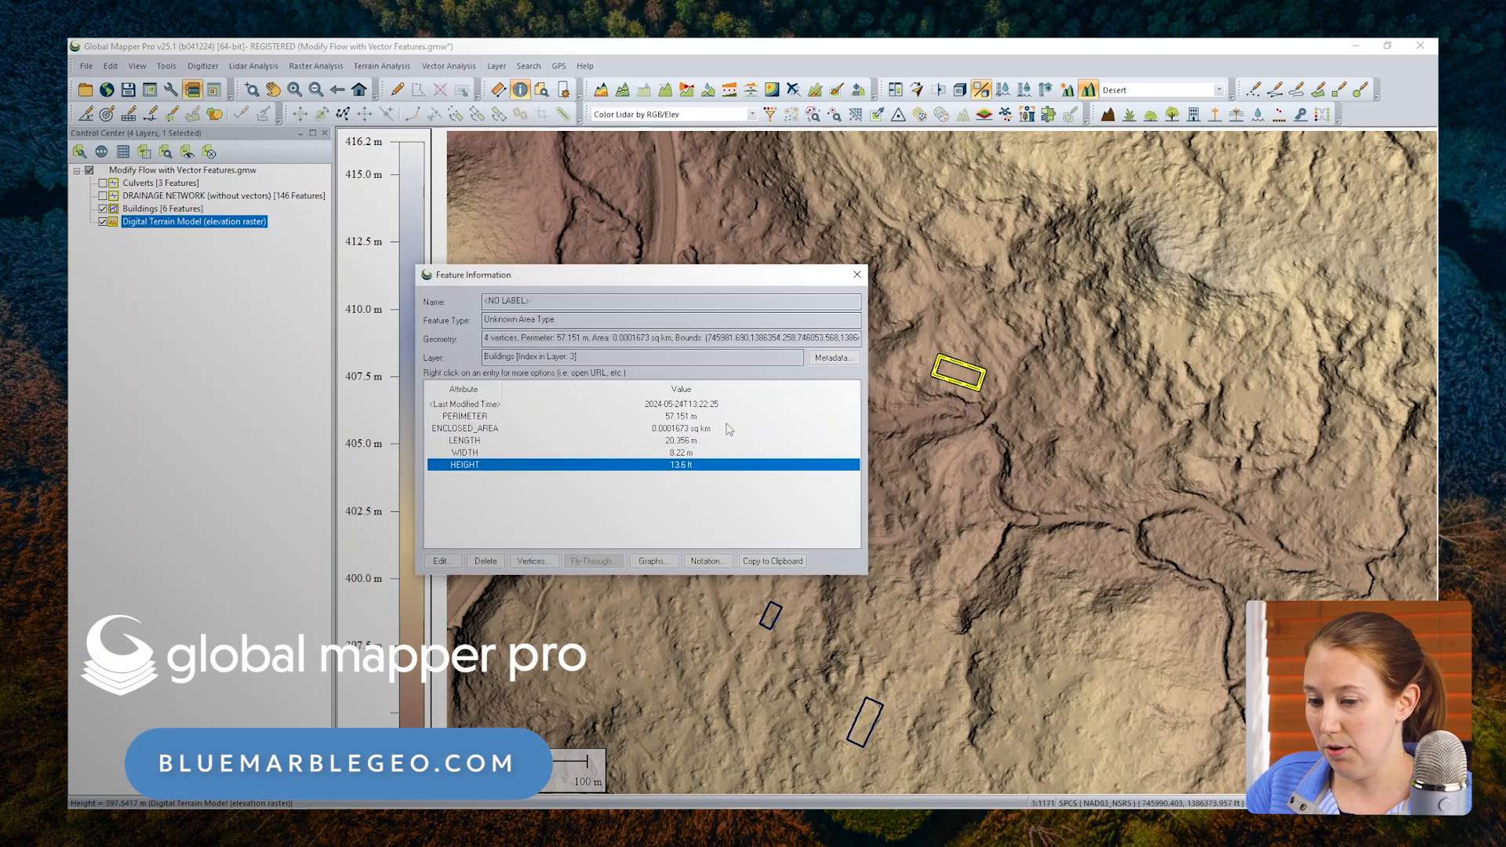
pyautogui.click(857, 275)
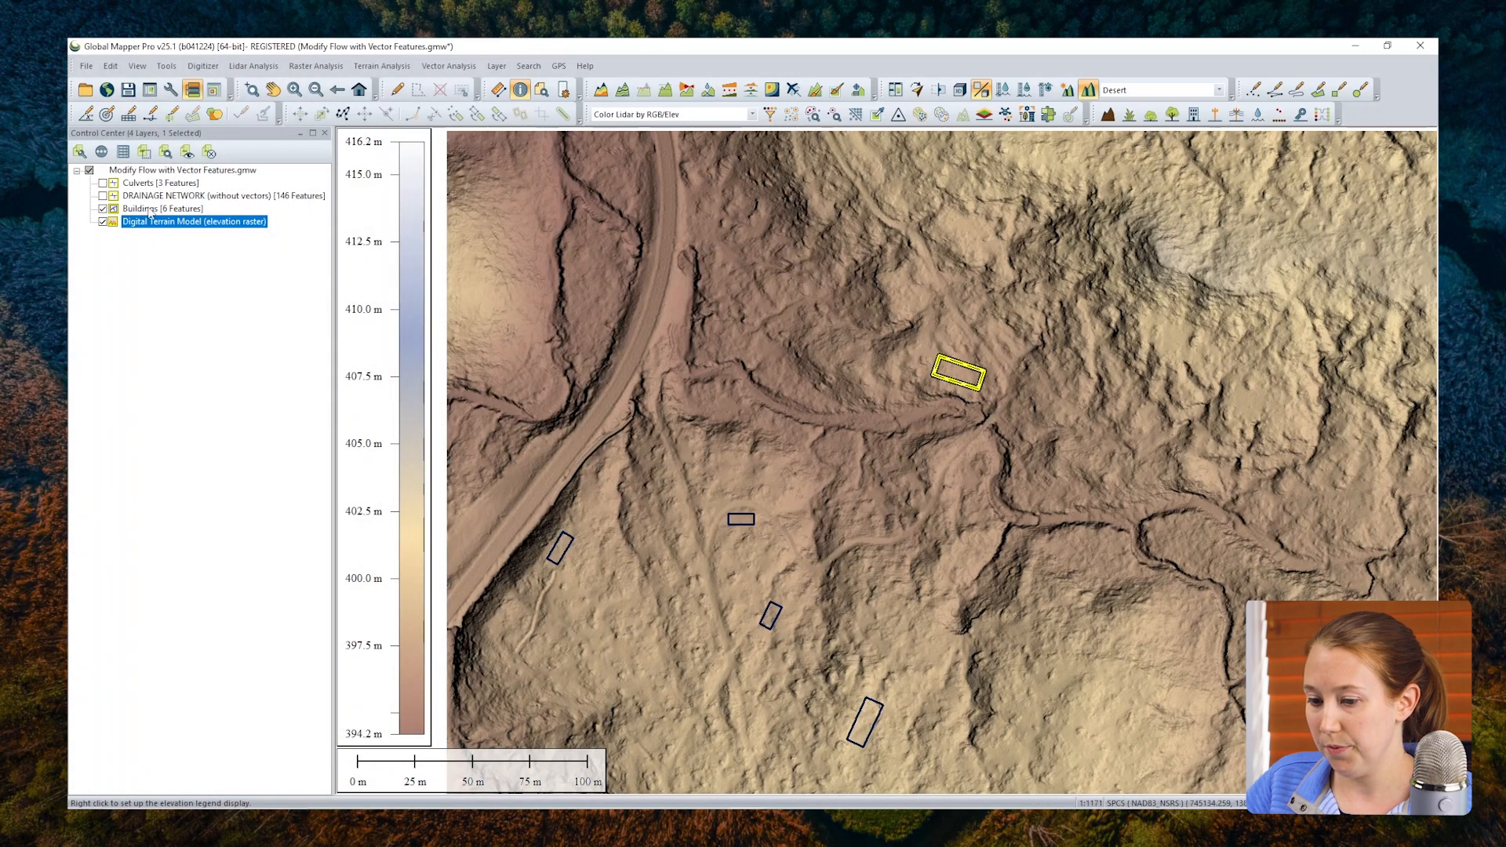
# Step: Show the DRAINAGE NETWORK (without vectors) layer and examine how its streams run at a building footprint and along the road
pyautogui.click(103, 196)
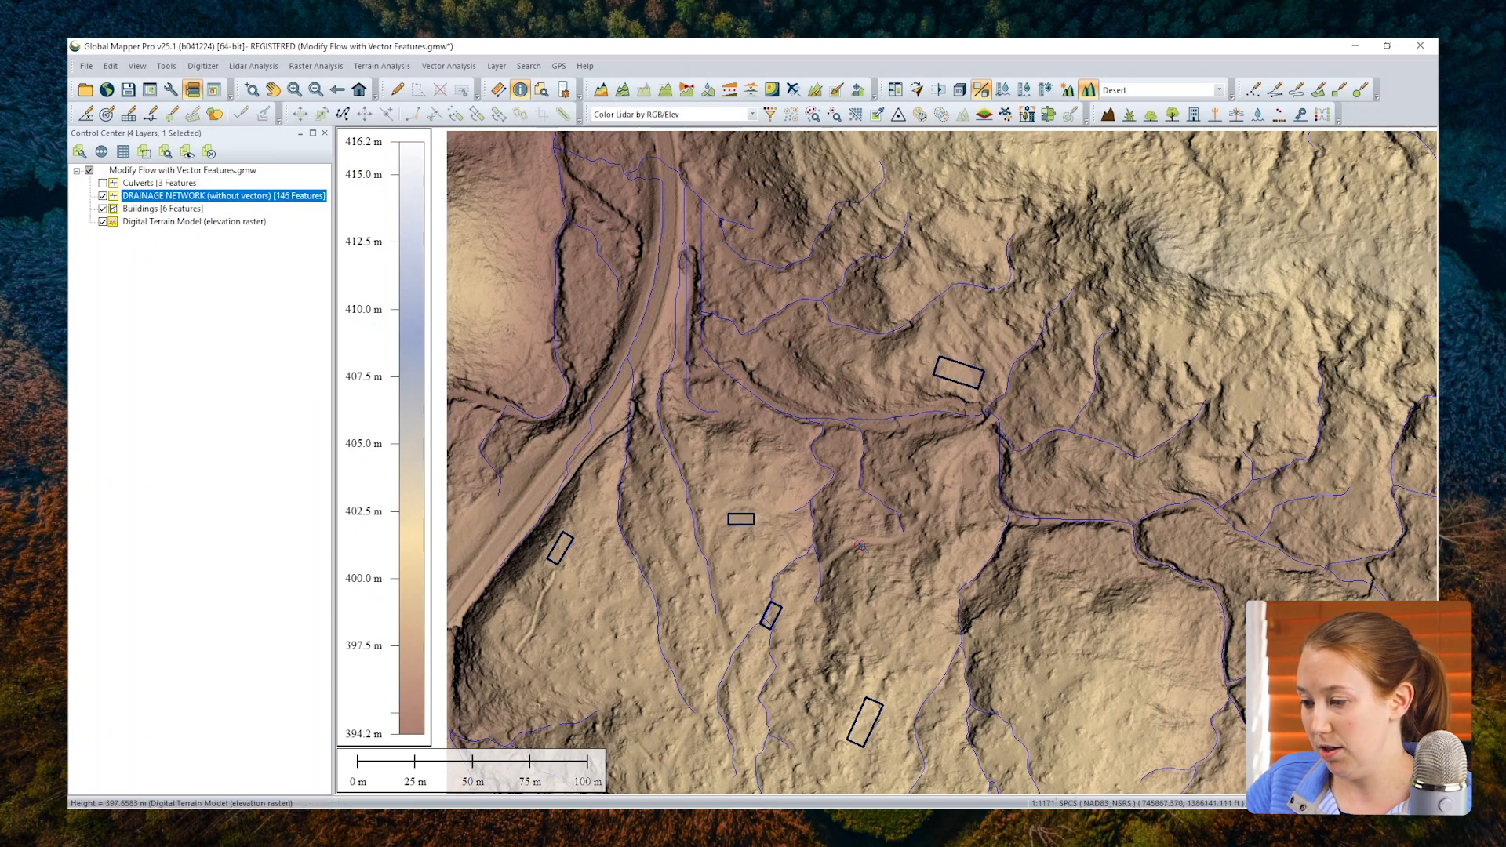
pyautogui.scroll(5, 790, 614)
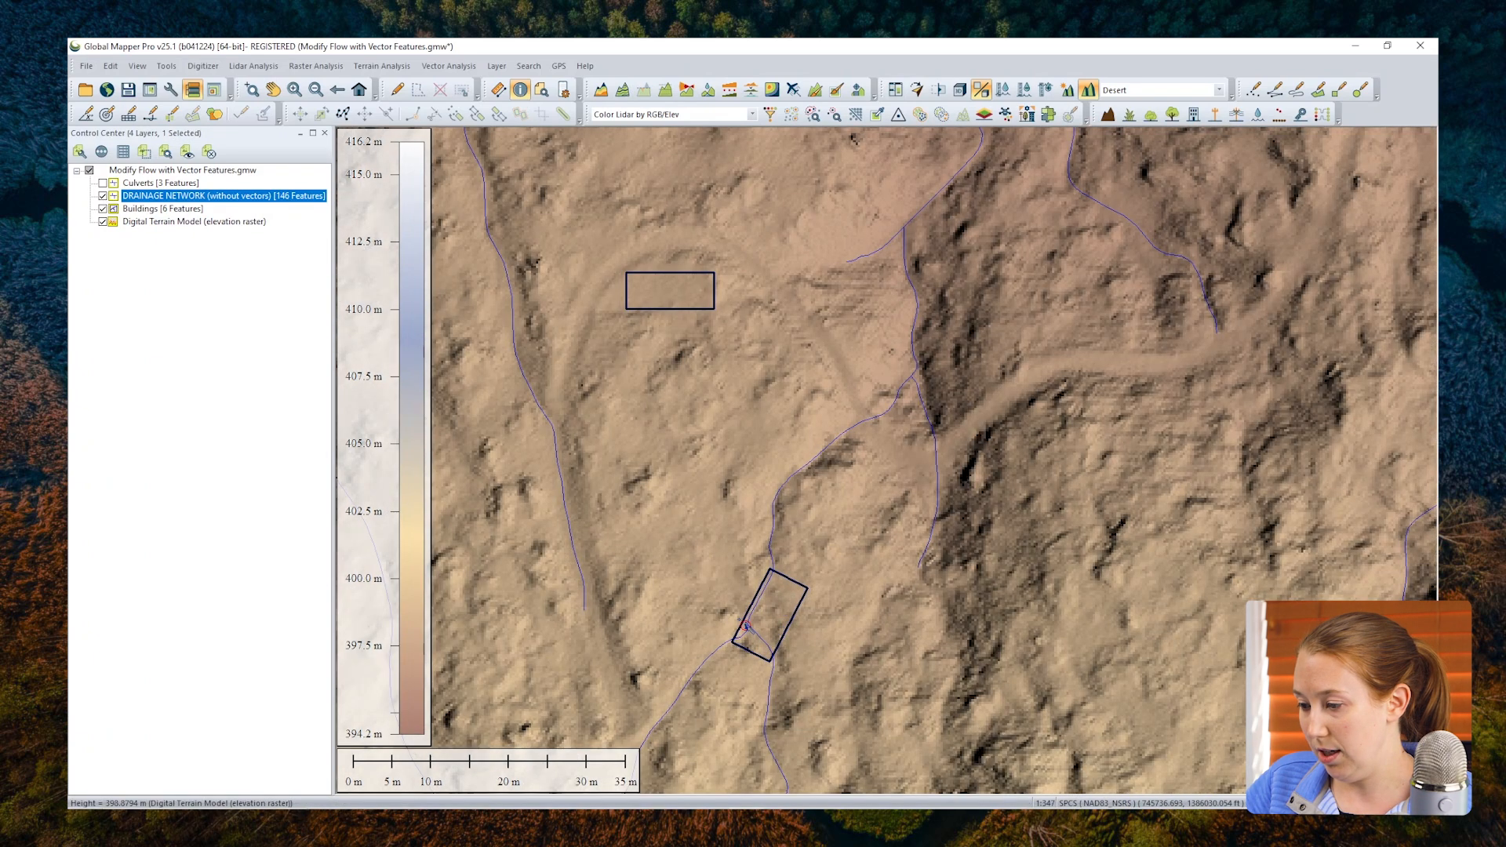
pyautogui.scroll(3, 757, 648)
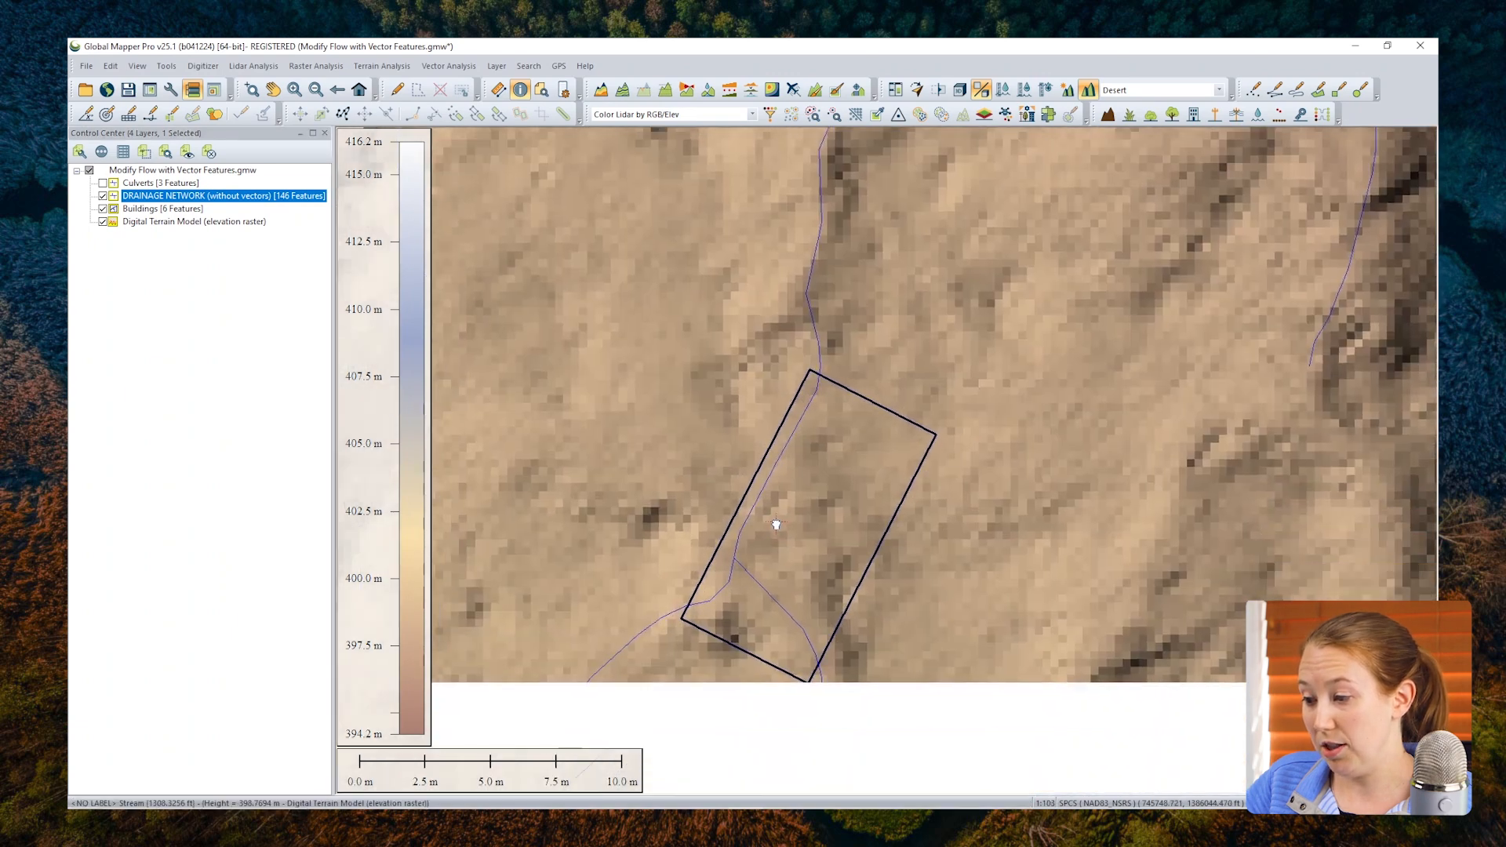
pyautogui.moveTo(776, 524); pyautogui.dragTo(776, 432)
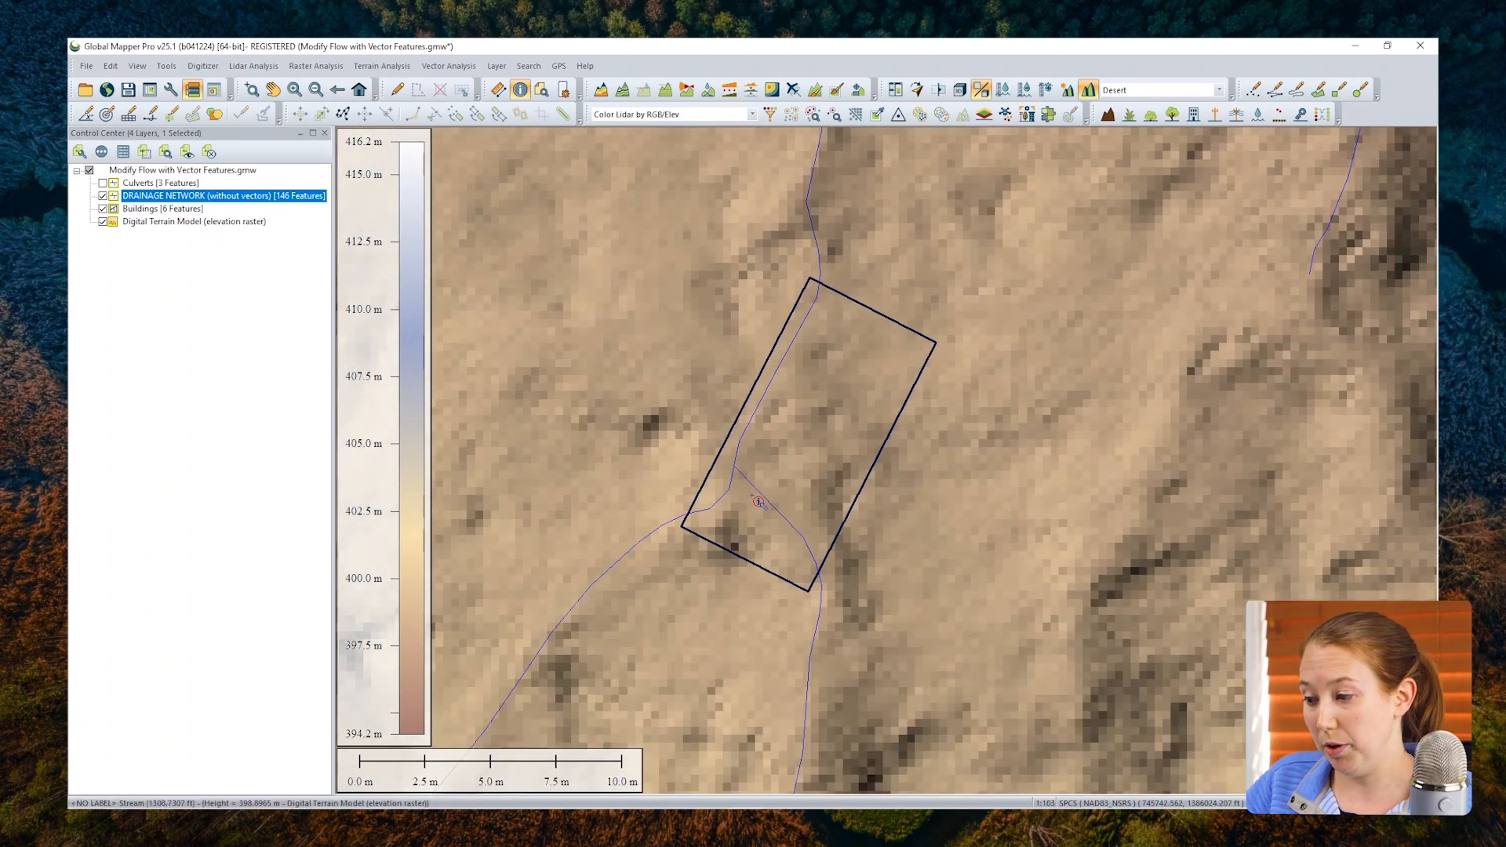
pyautogui.scroll(-5, 752, 495)
pyautogui.moveTo(714, 342); pyautogui.dragTo(771, 542)
pyautogui.scroll(4, 754, 461)
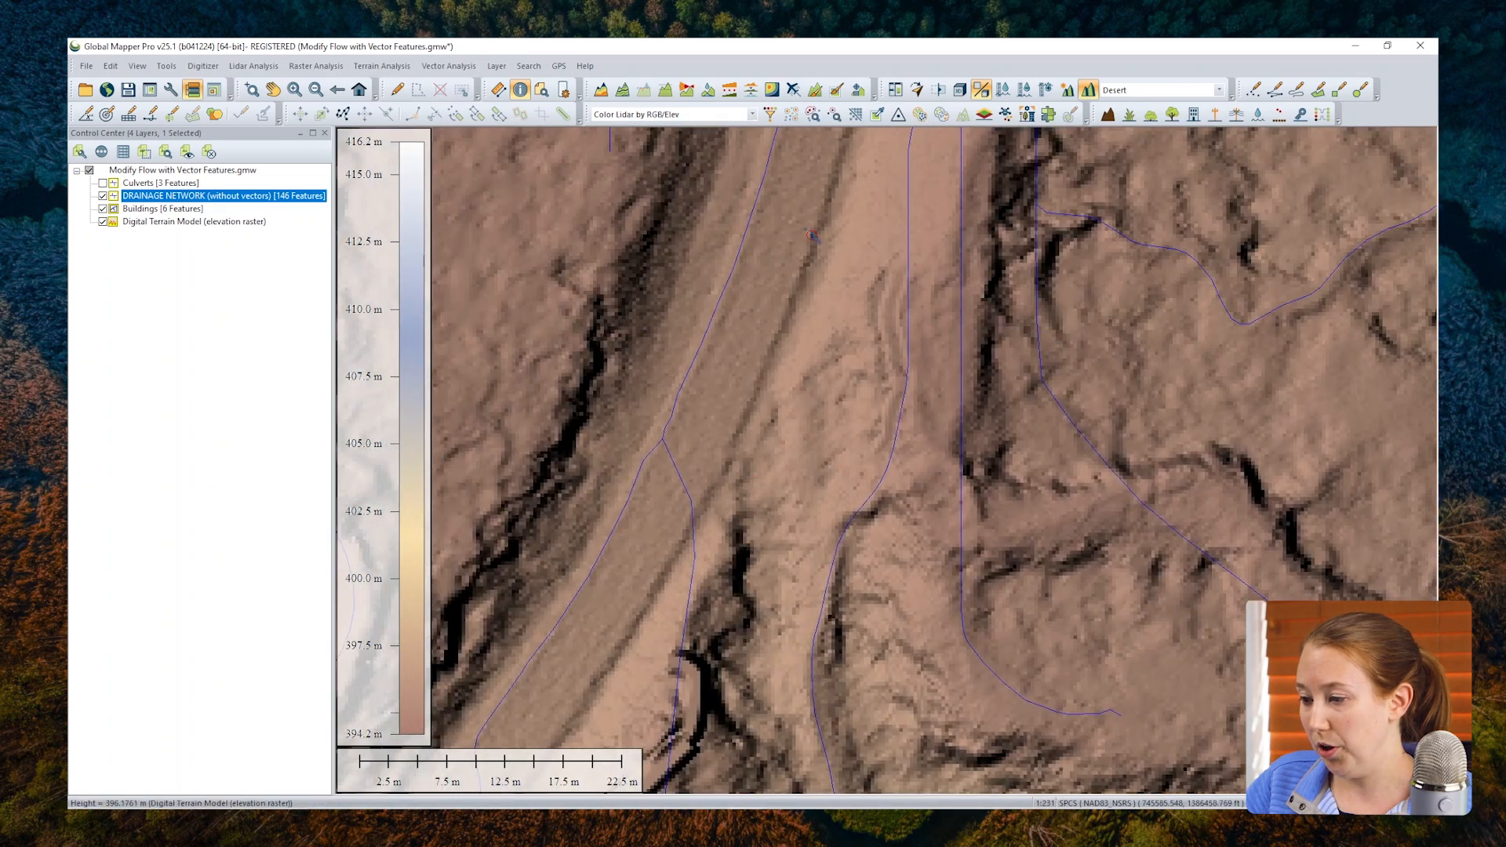
pyautogui.moveTo(816, 221); pyautogui.dragTo(790, 360)
pyautogui.scroll(-4, 786, 386)
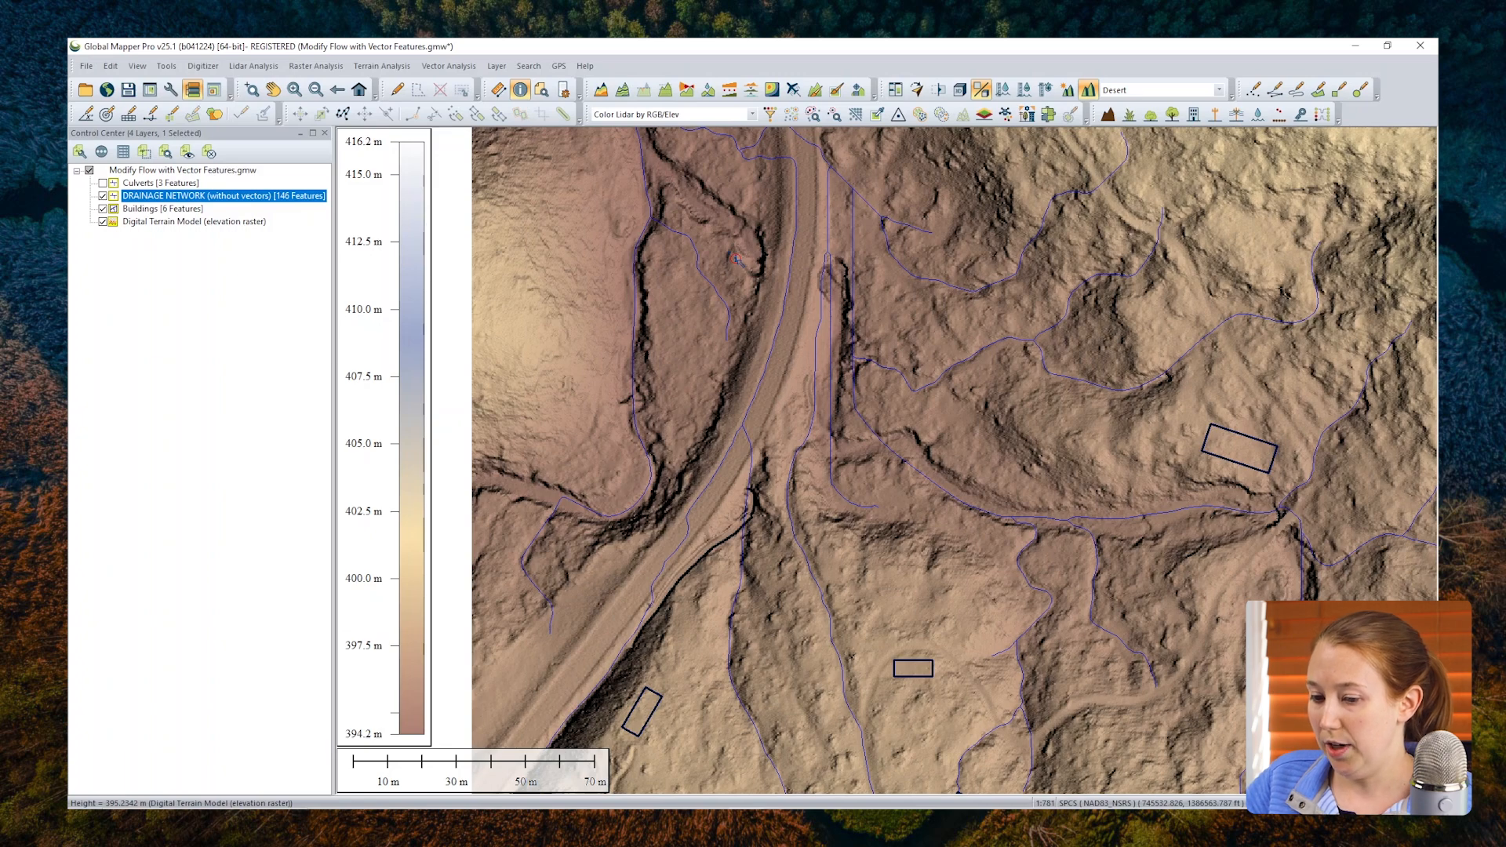
# Step: Show the Culverts layer and hide DRAINAGE NETWORK (without vectors) to view the culvert lines crossing the road
pyautogui.click(119, 186)
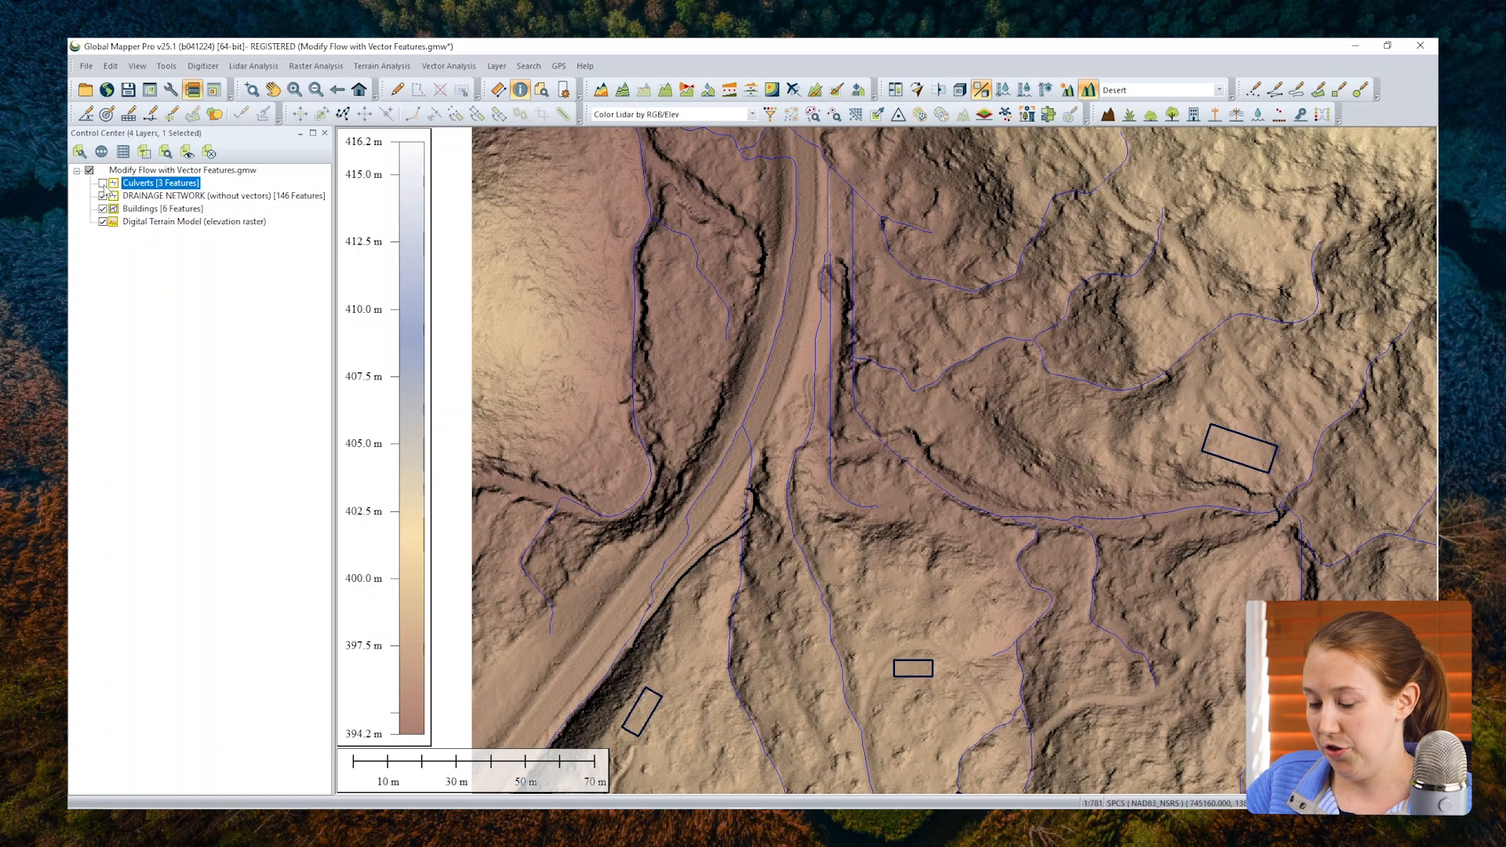
pyautogui.click(102, 183)
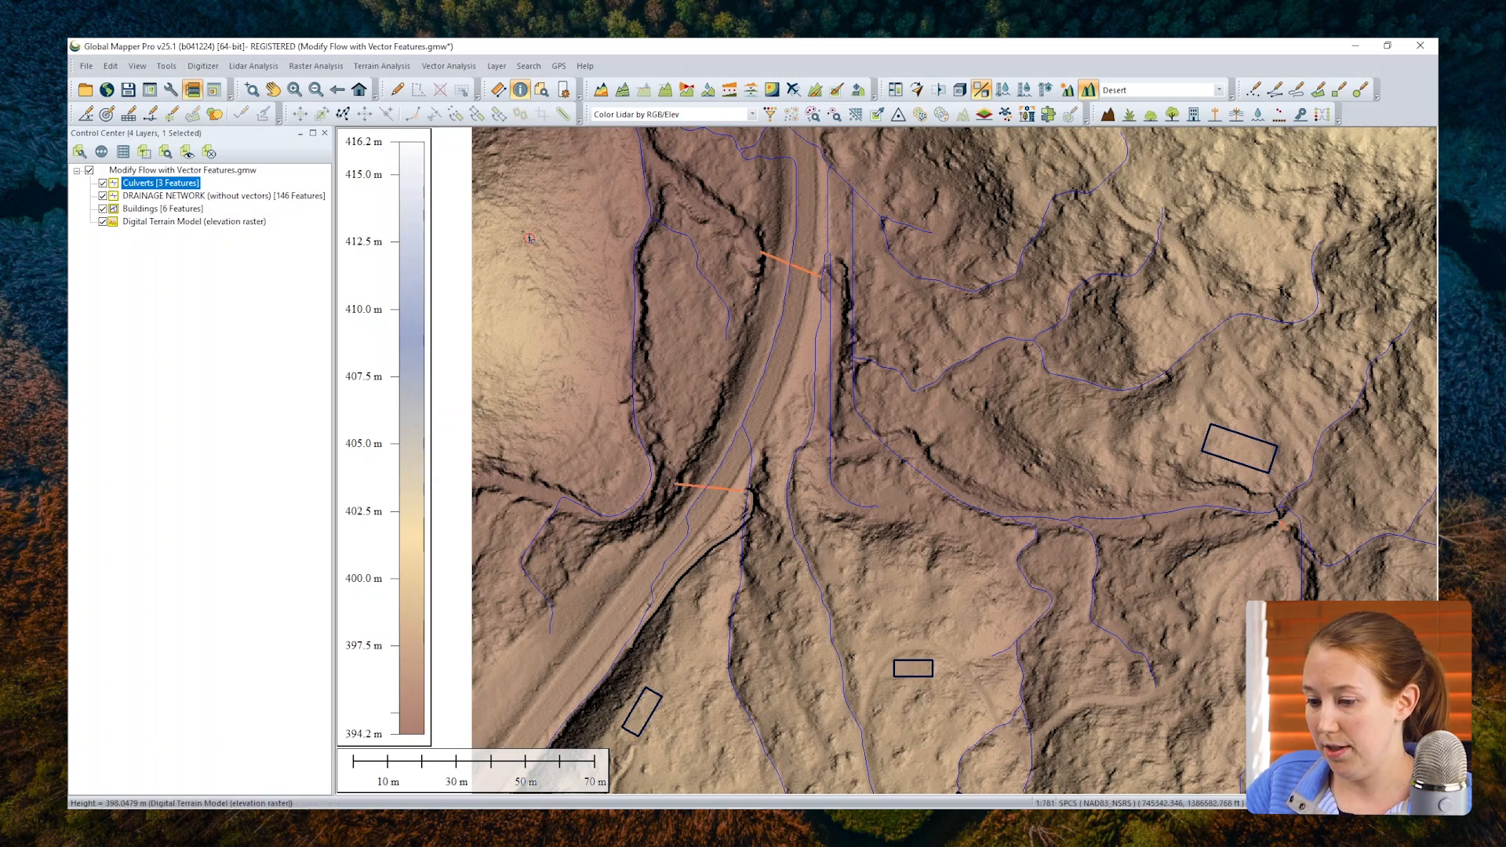
pyautogui.click(103, 196)
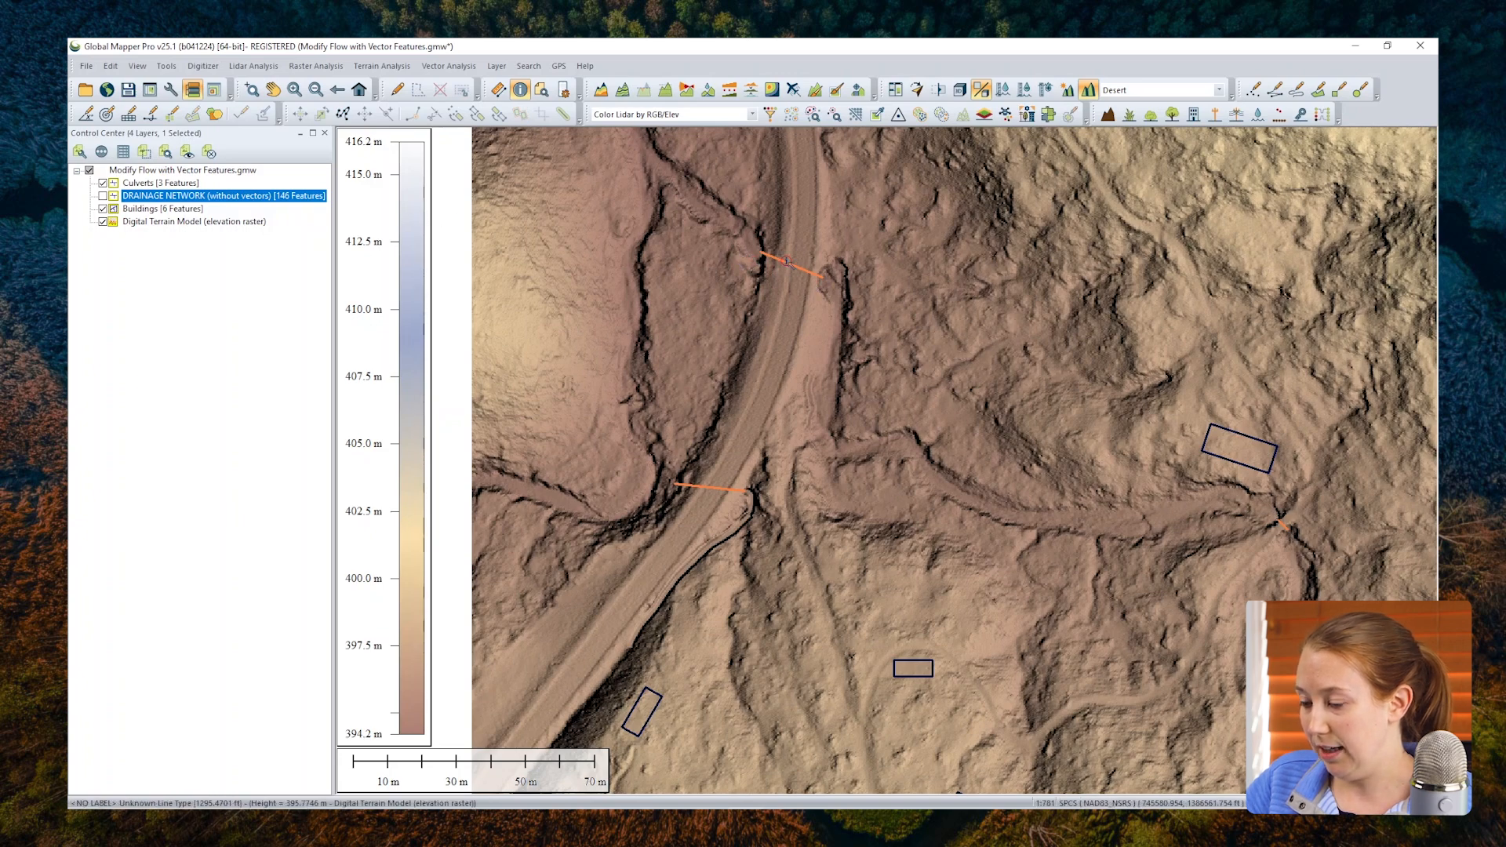
pyautogui.scroll(2, 787, 263)
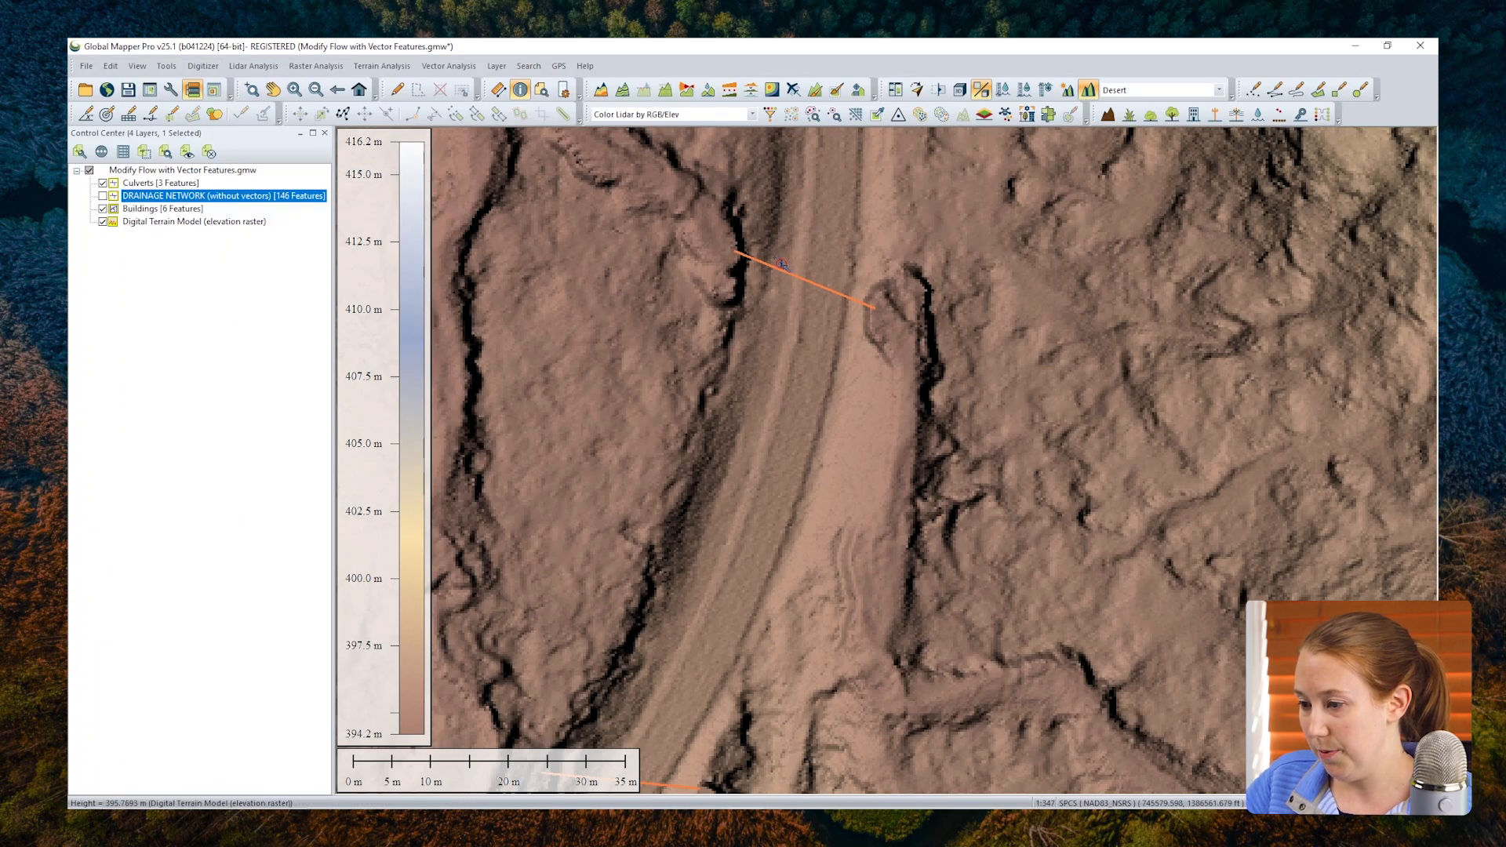
# Step: Select all the culvert and building features and apply elevations from the terrain layers, replacing any existing elevation values
pyautogui.click(148, 155)
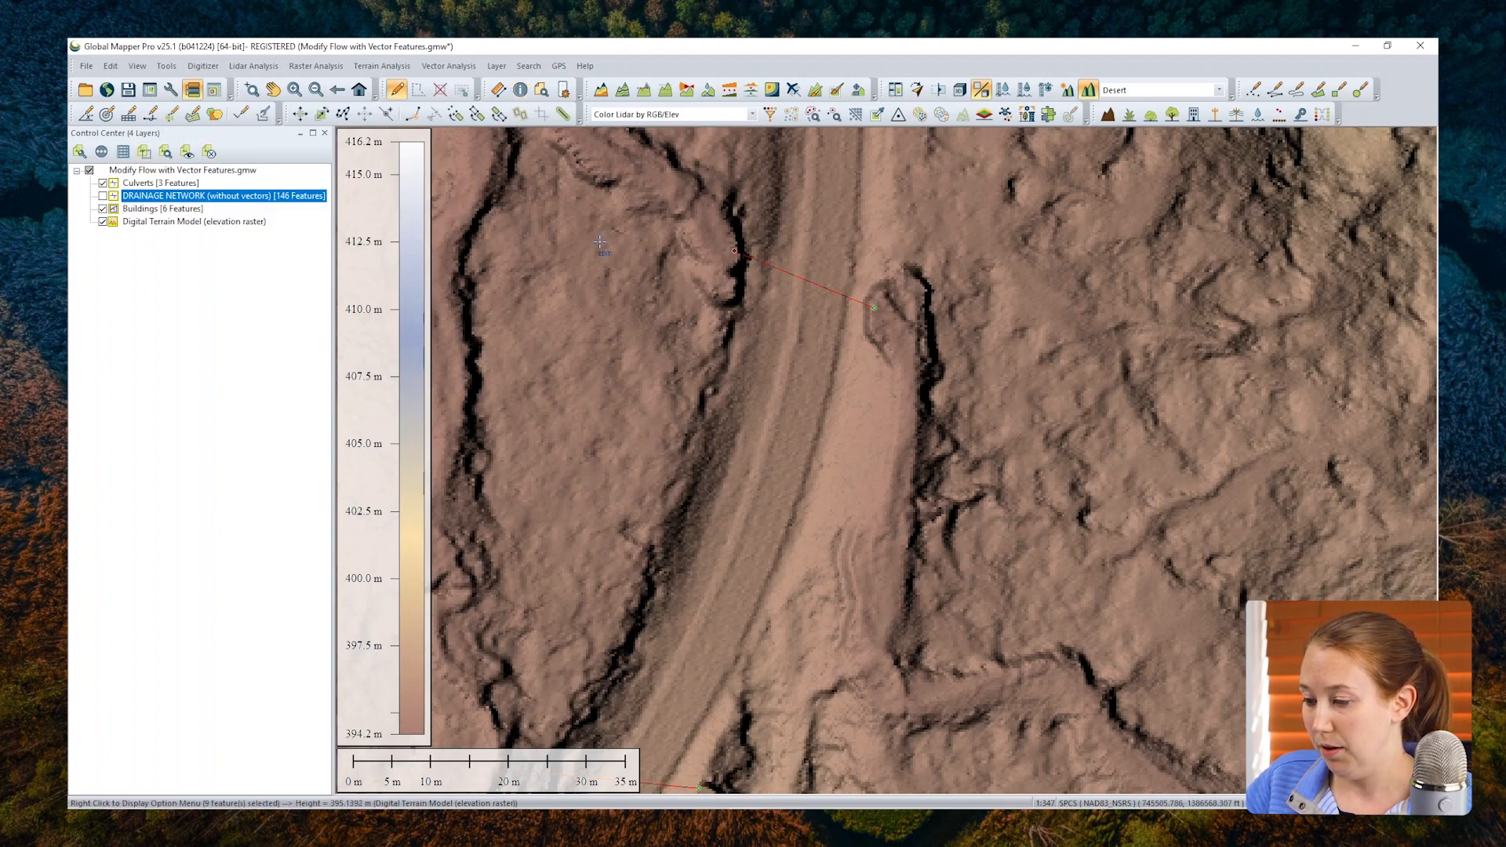
pyautogui.rightClick(629, 288)
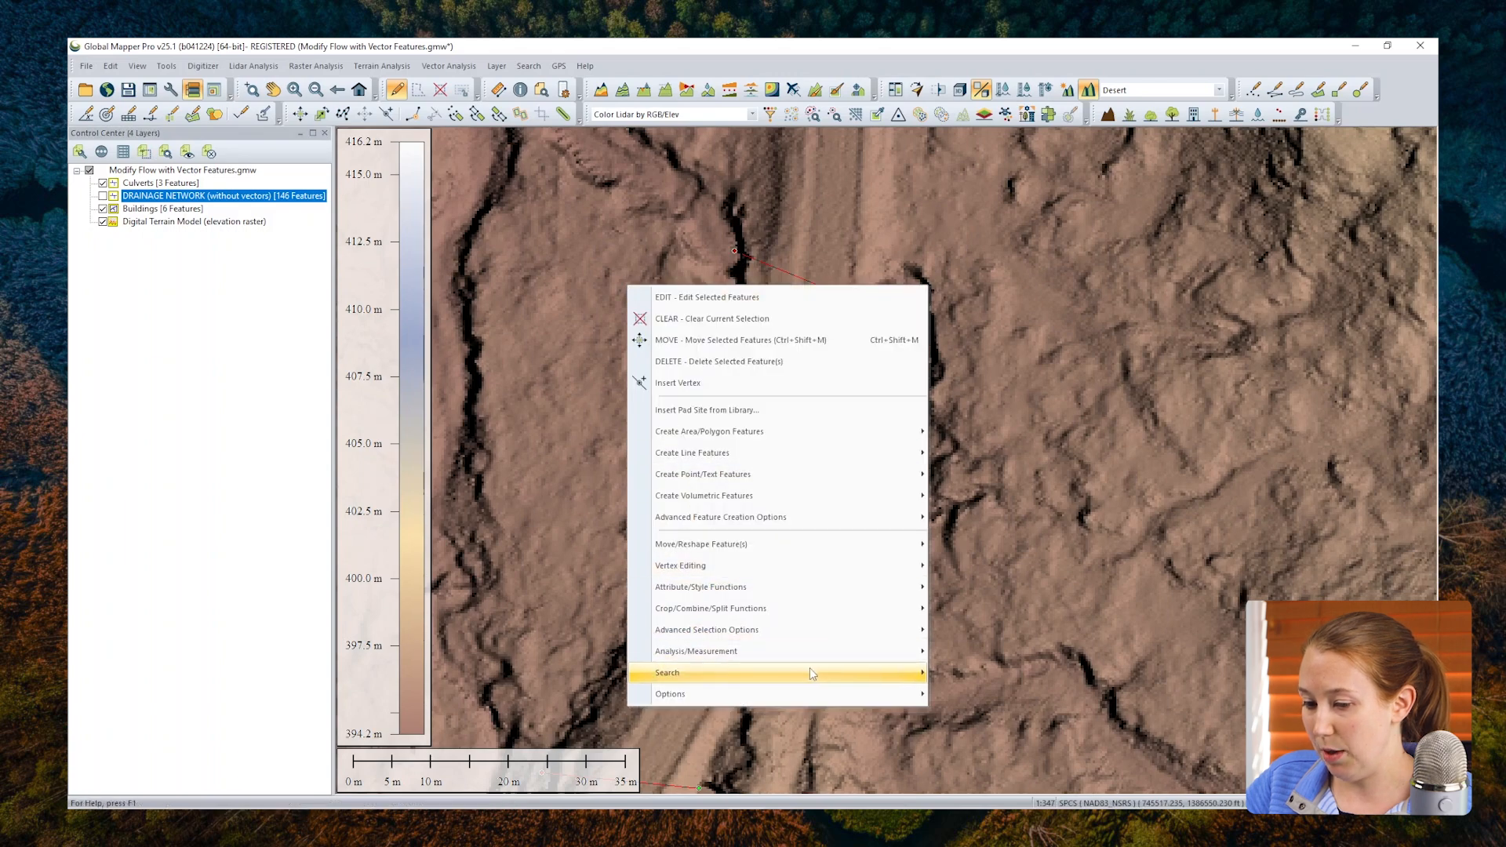
pyautogui.moveTo(820, 658)
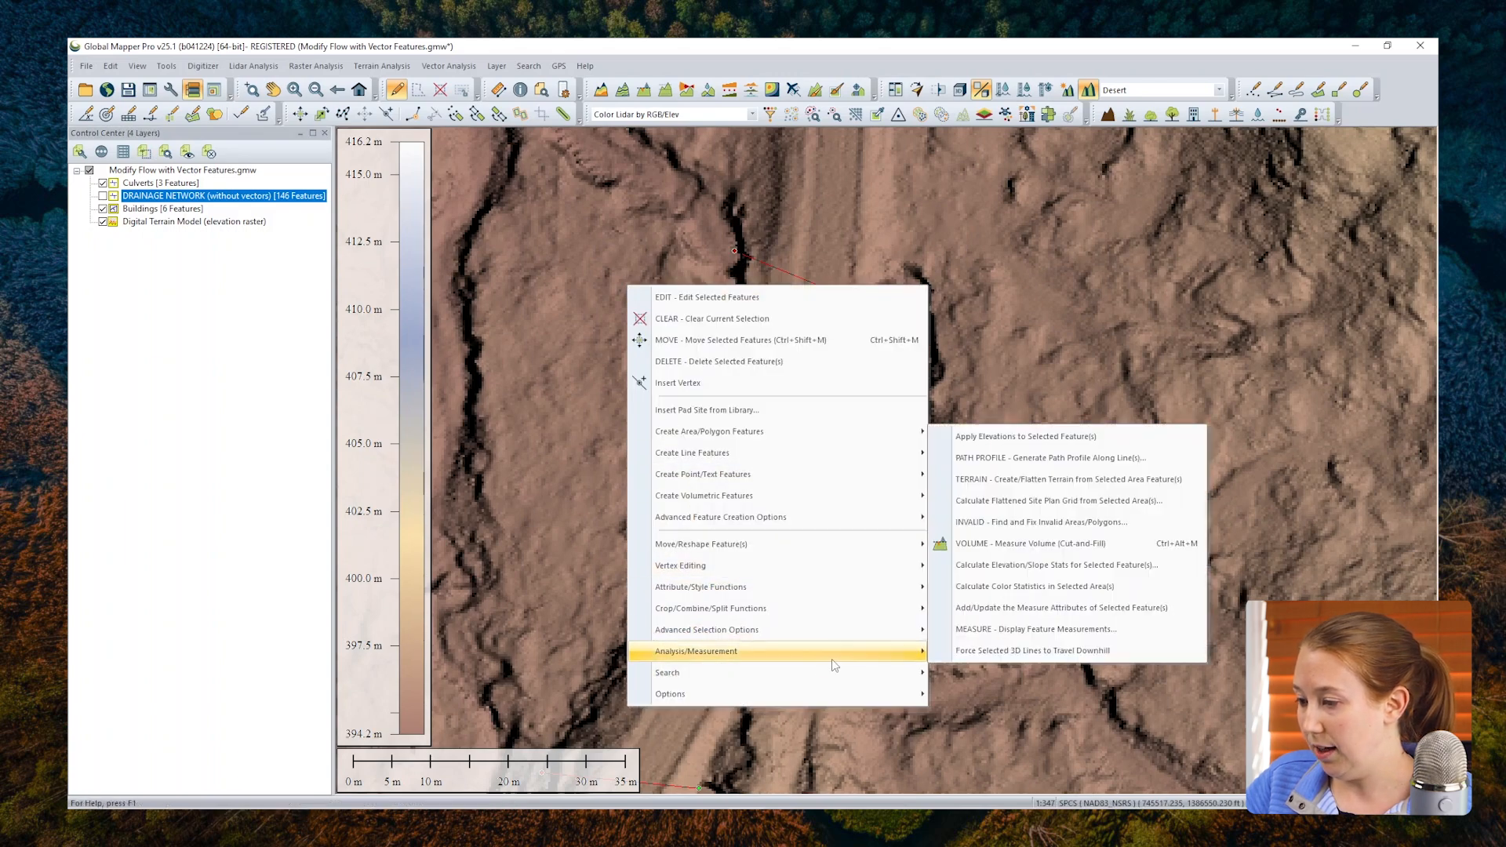
pyautogui.click(1007, 437)
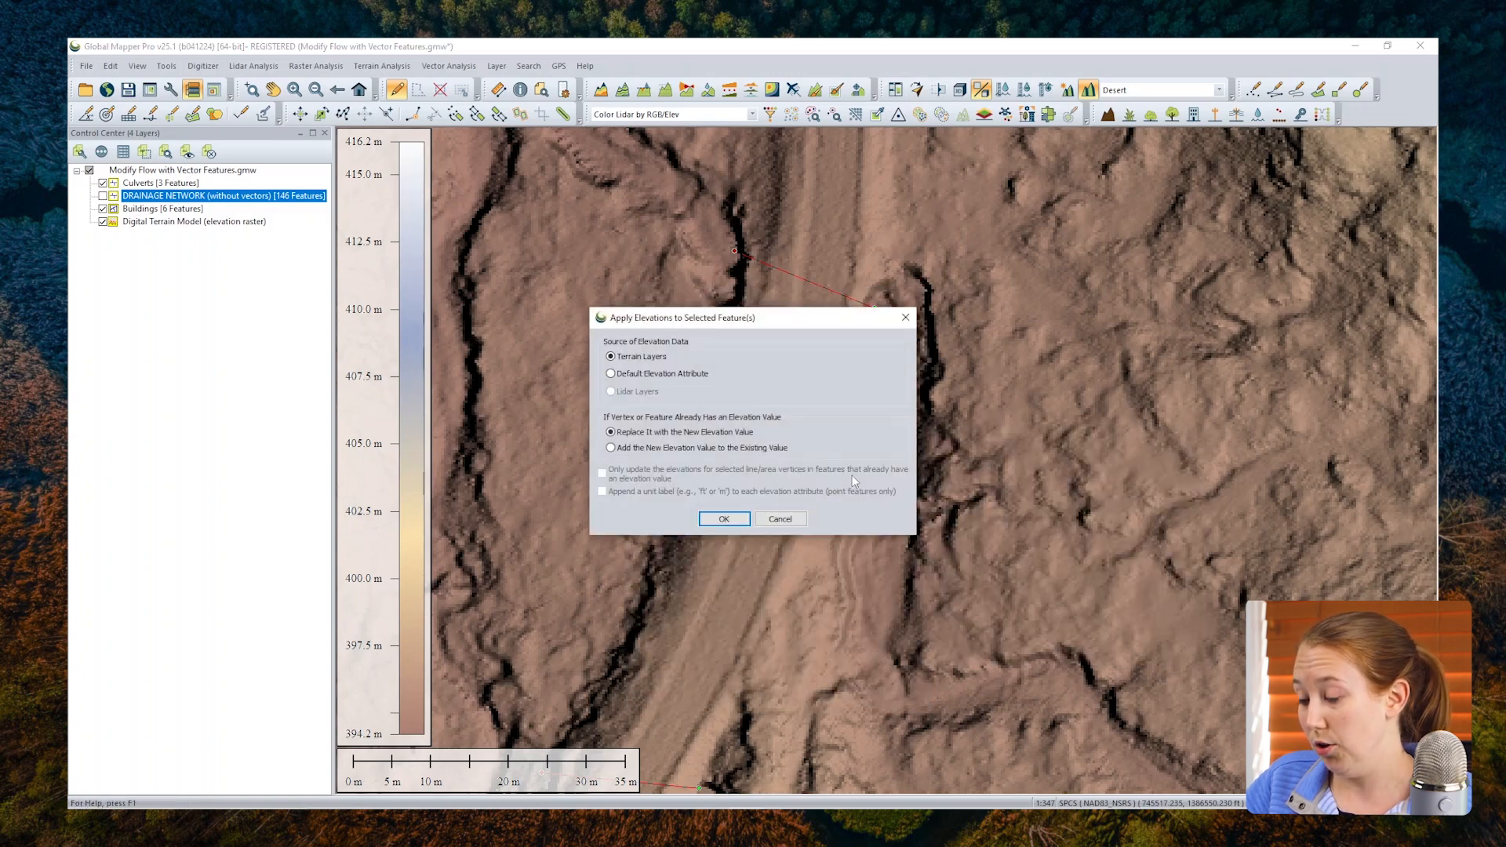
pyautogui.click(733, 519)
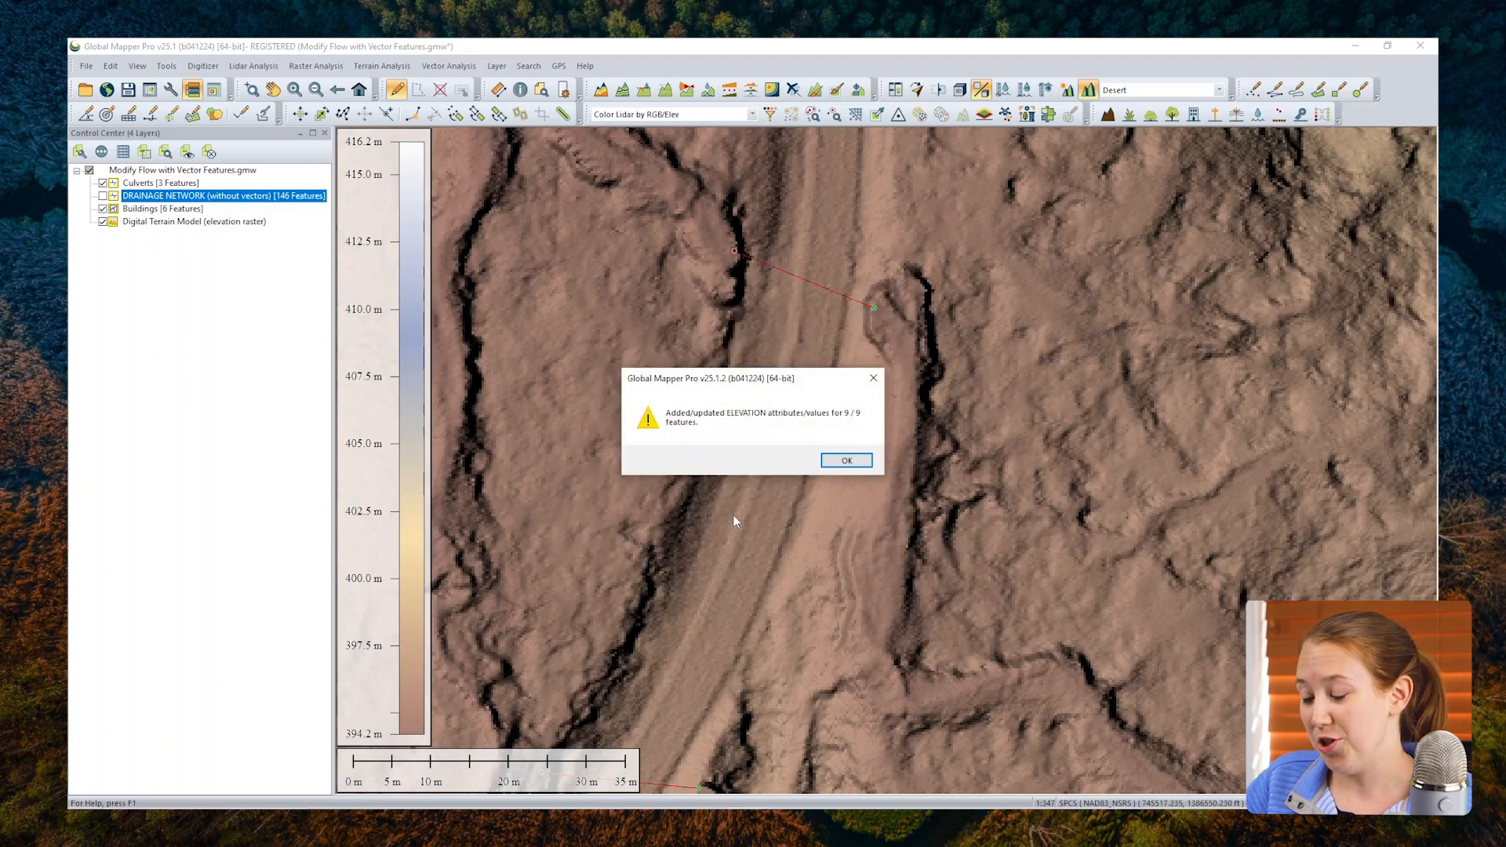
pyautogui.click(847, 461)
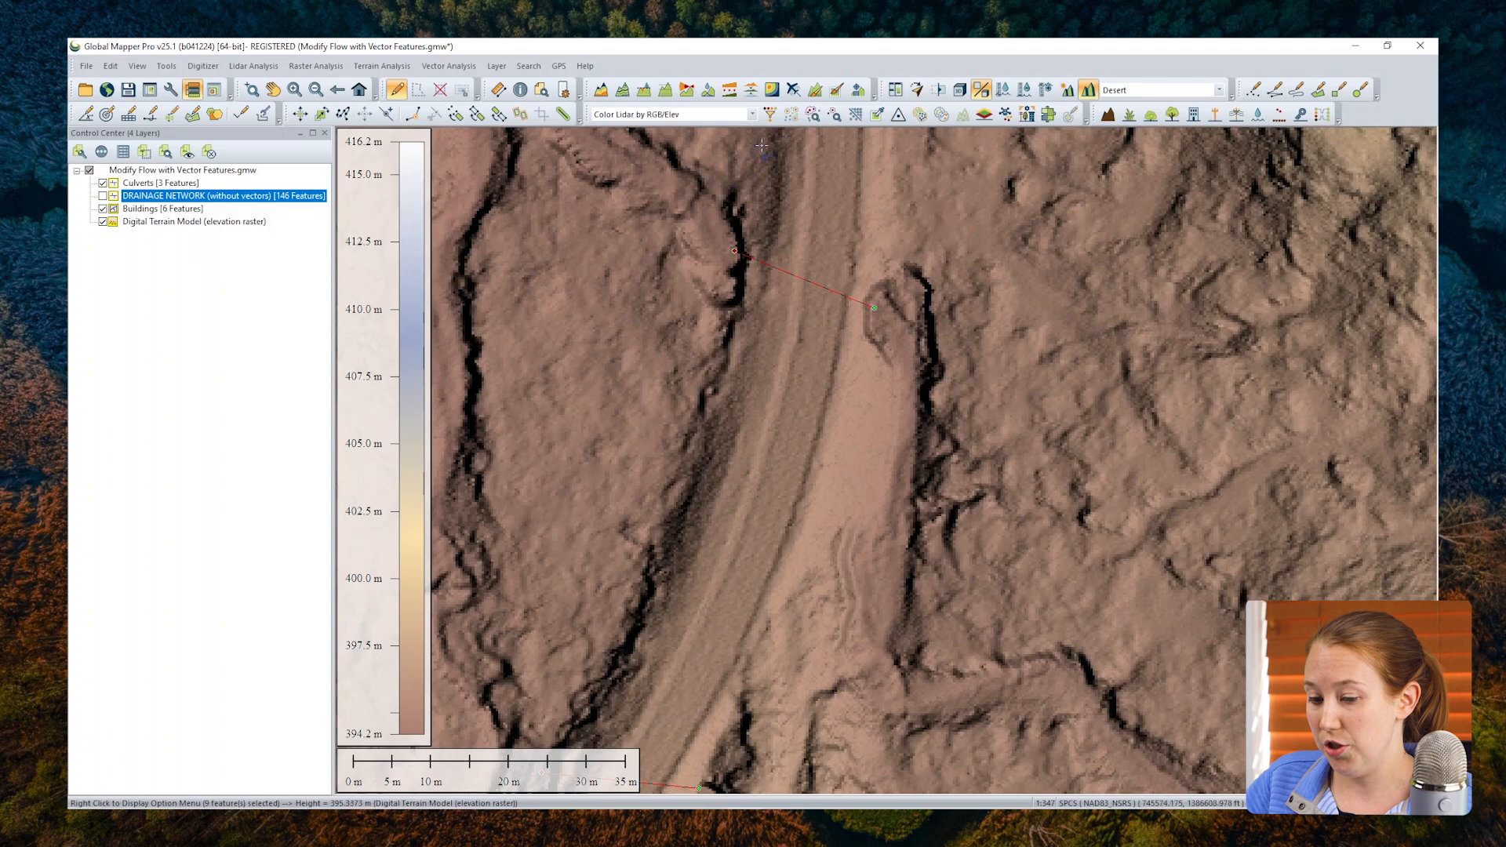
# Step: Generate a path profile from the road across the ditch beside it, examine the terrain cross-section, and close the profile
pyautogui.click(815, 91)
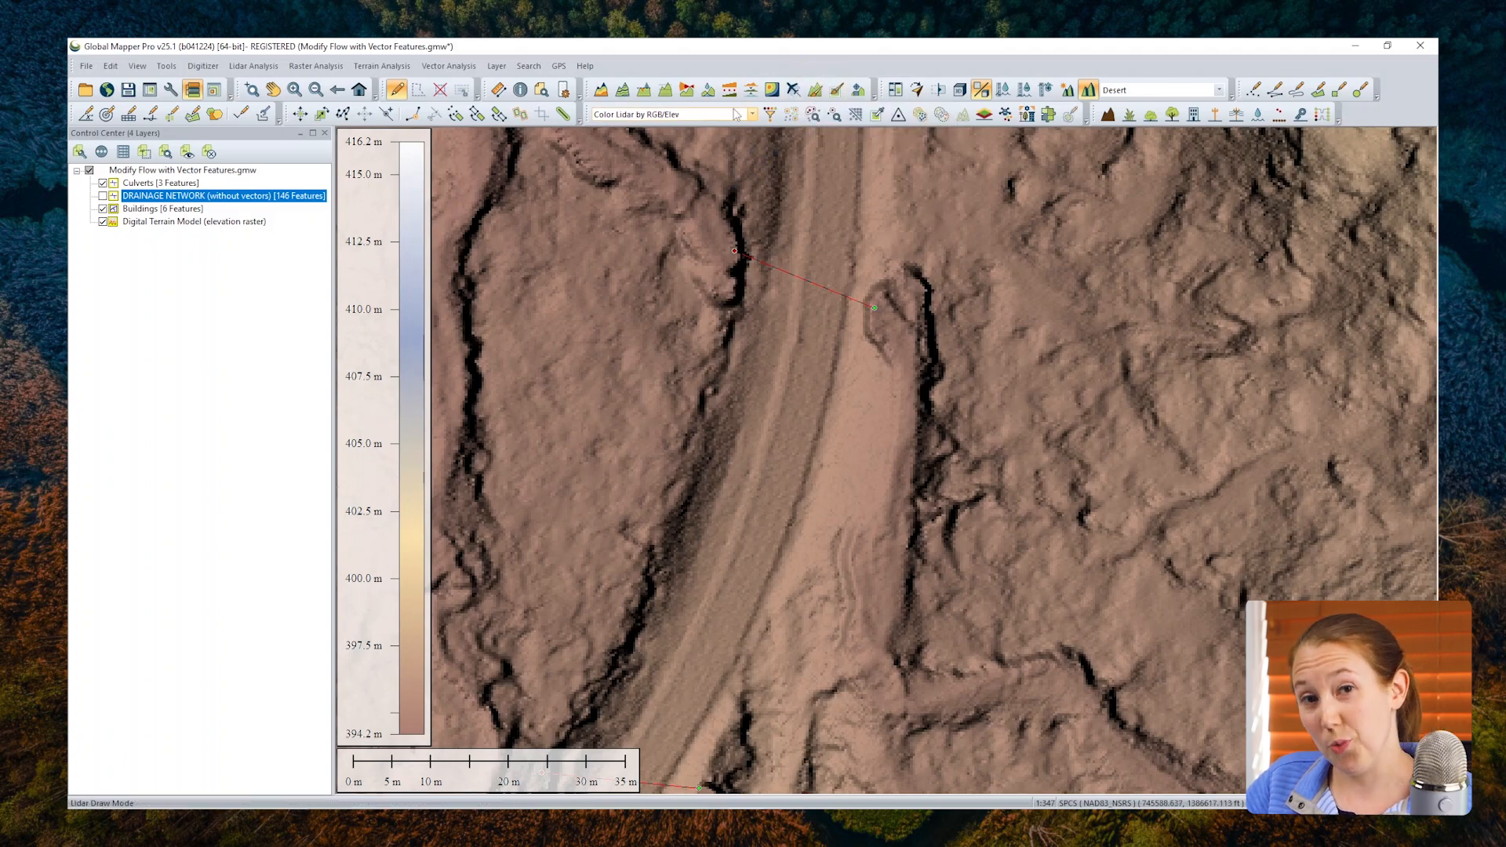
pyautogui.click(666, 94)
pyautogui.click(722, 585)
pyautogui.rightClick(1156, 426)
pyautogui.moveTo(1058, 493); pyautogui.dragTo(897, 499)
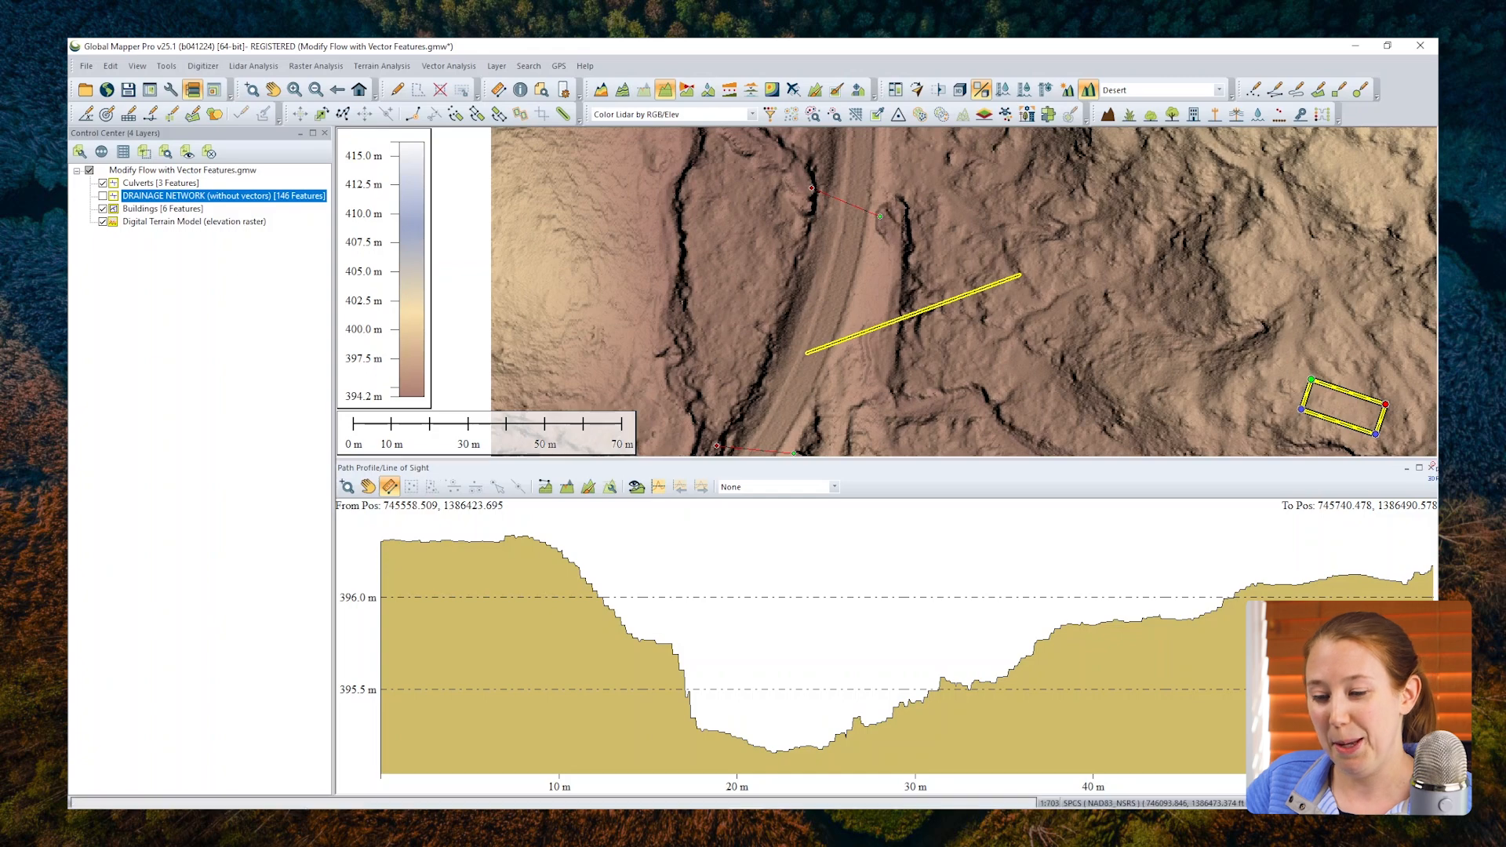
pyautogui.click(1431, 467)
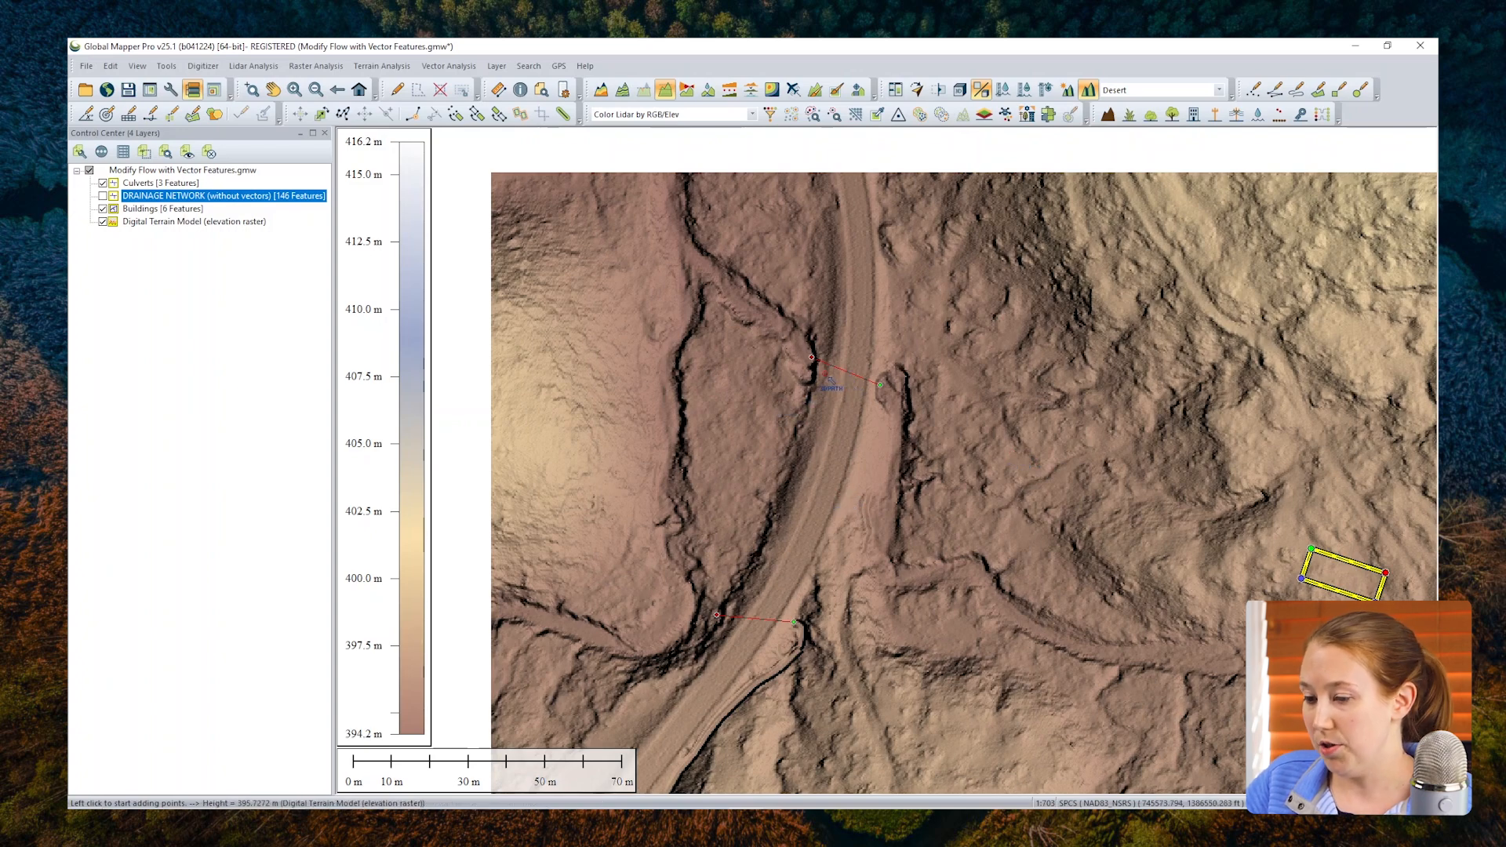
# Step: Clear the feature selection and set up a watershed generation that uses the Buildings and Culverts vector features to modify flow
pyautogui.click(397, 90)
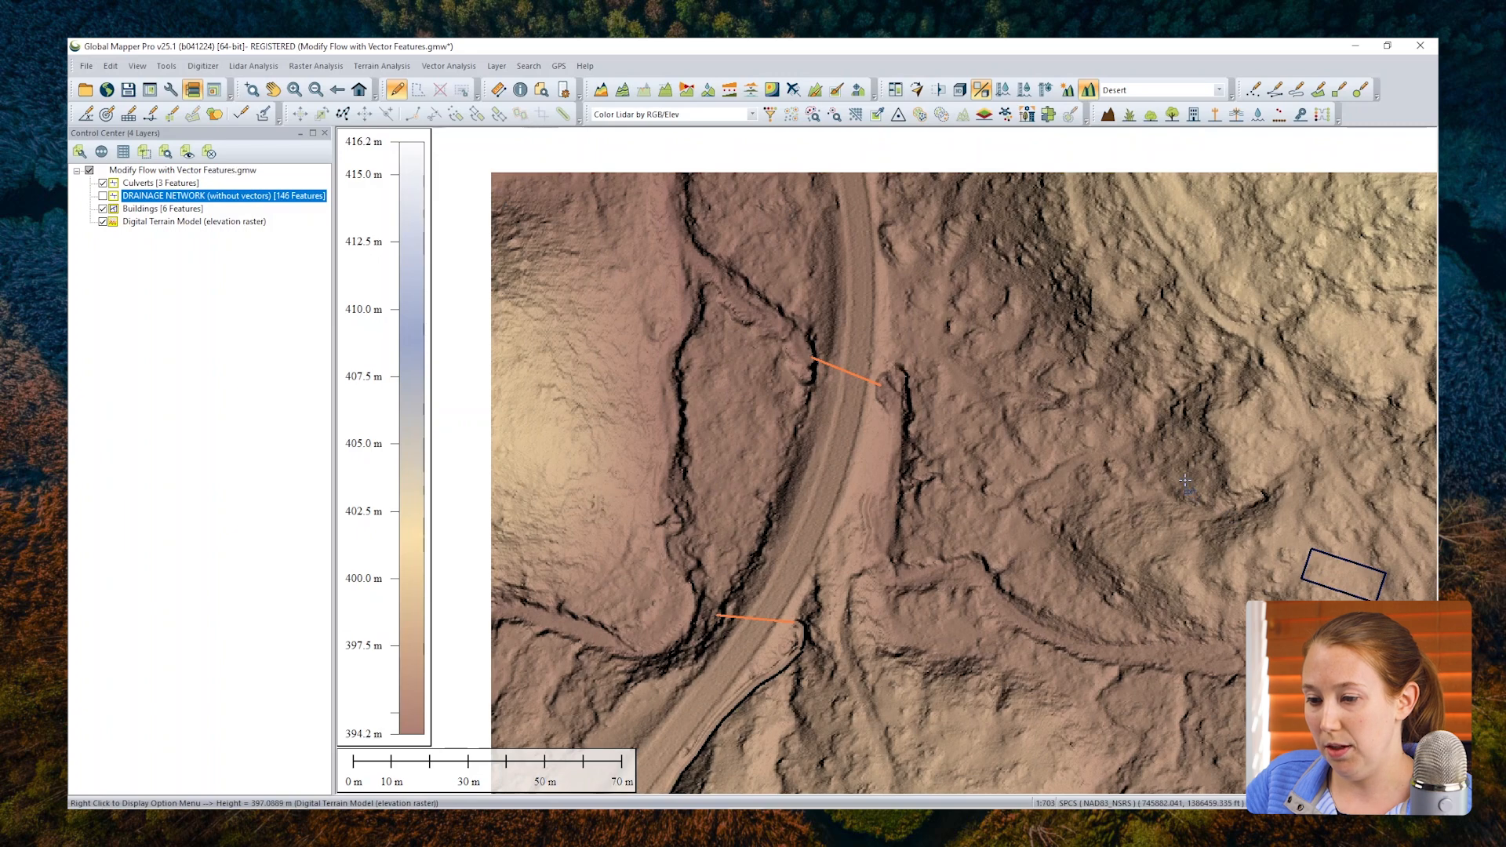
pyautogui.moveTo(1187, 457); pyautogui.dragTo(1091, 402)
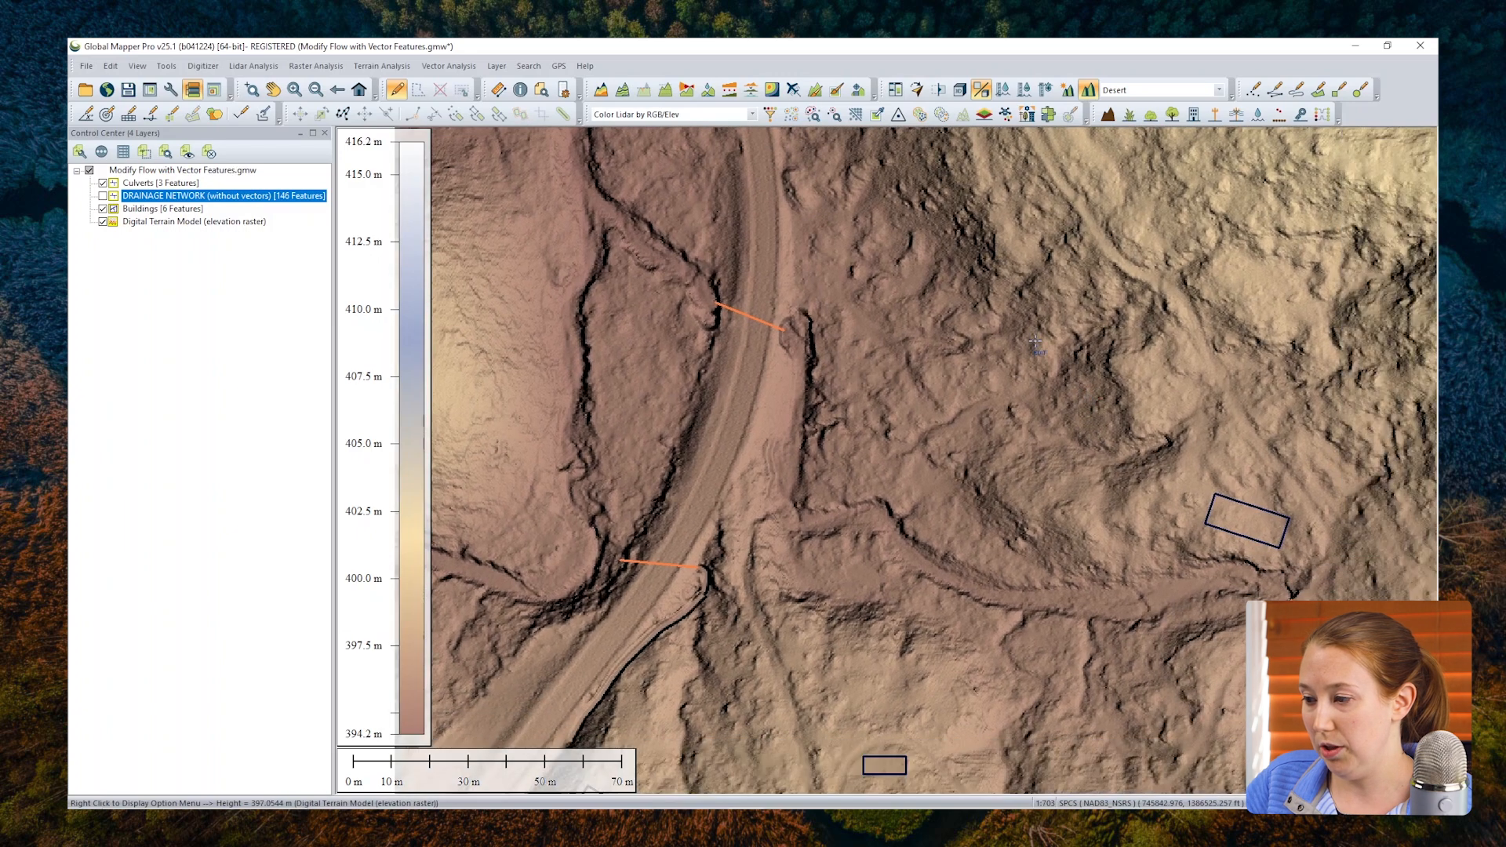
pyautogui.click(708, 94)
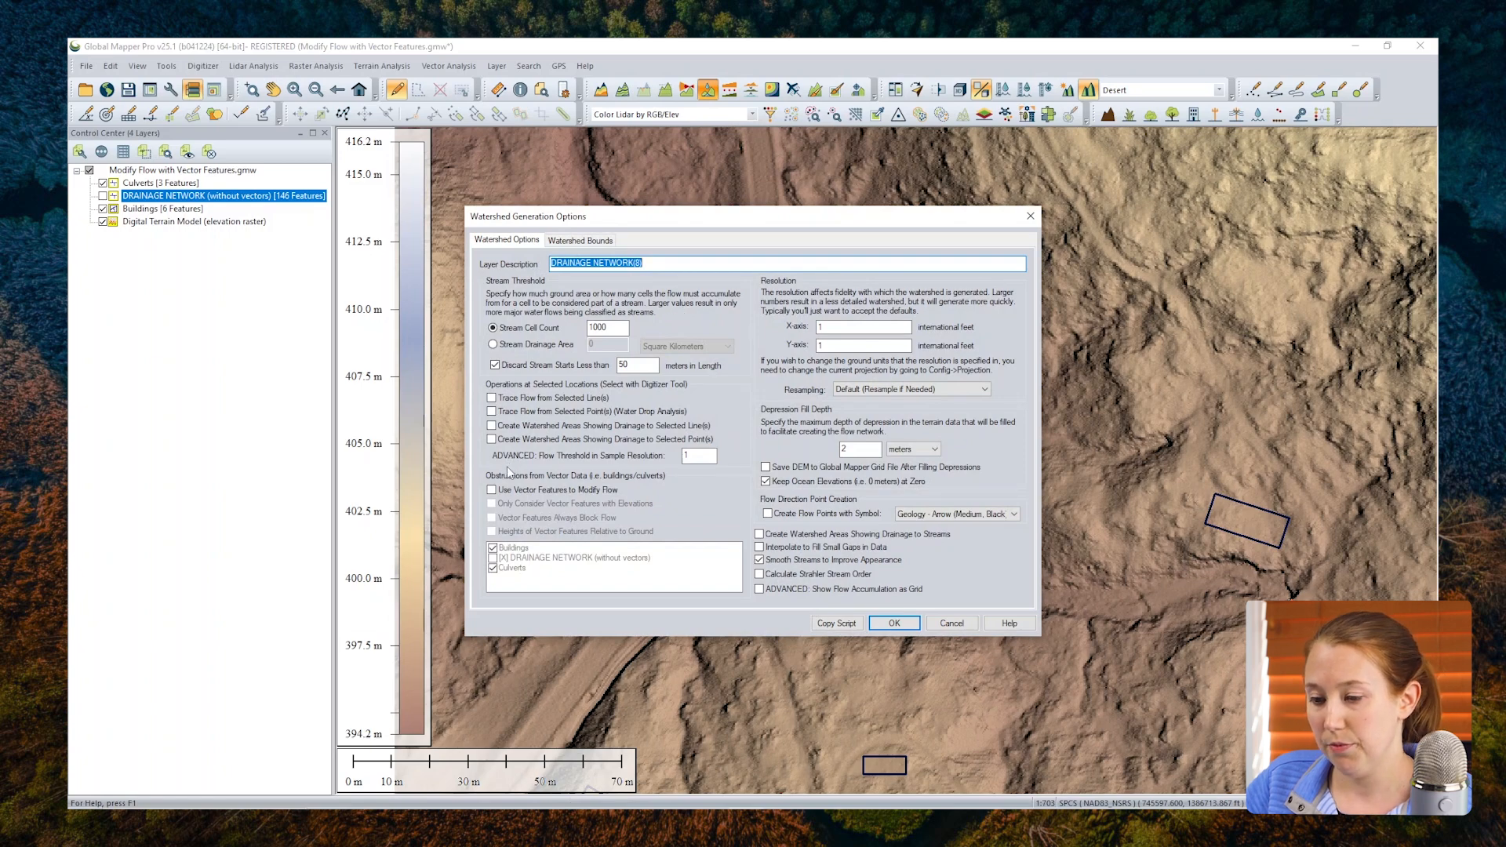
pyautogui.click(493, 490)
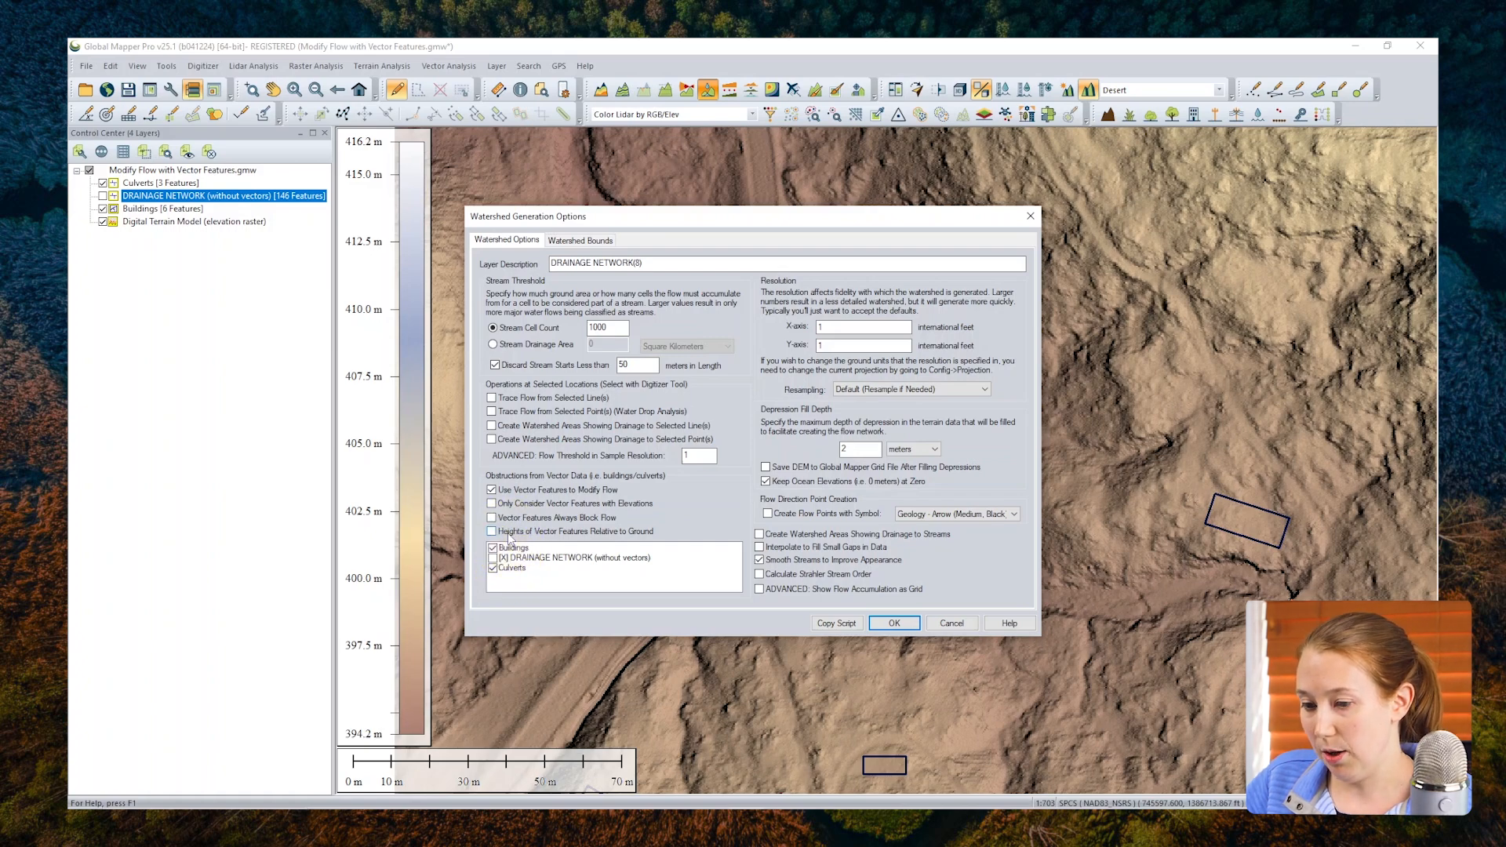
# Step: Set the watershed's X and Y resolution to 3 international feet and generate the drainage network
pyautogui.doubleClick(819, 327)
pyautogui.press('Tab')
pyautogui.write('3')
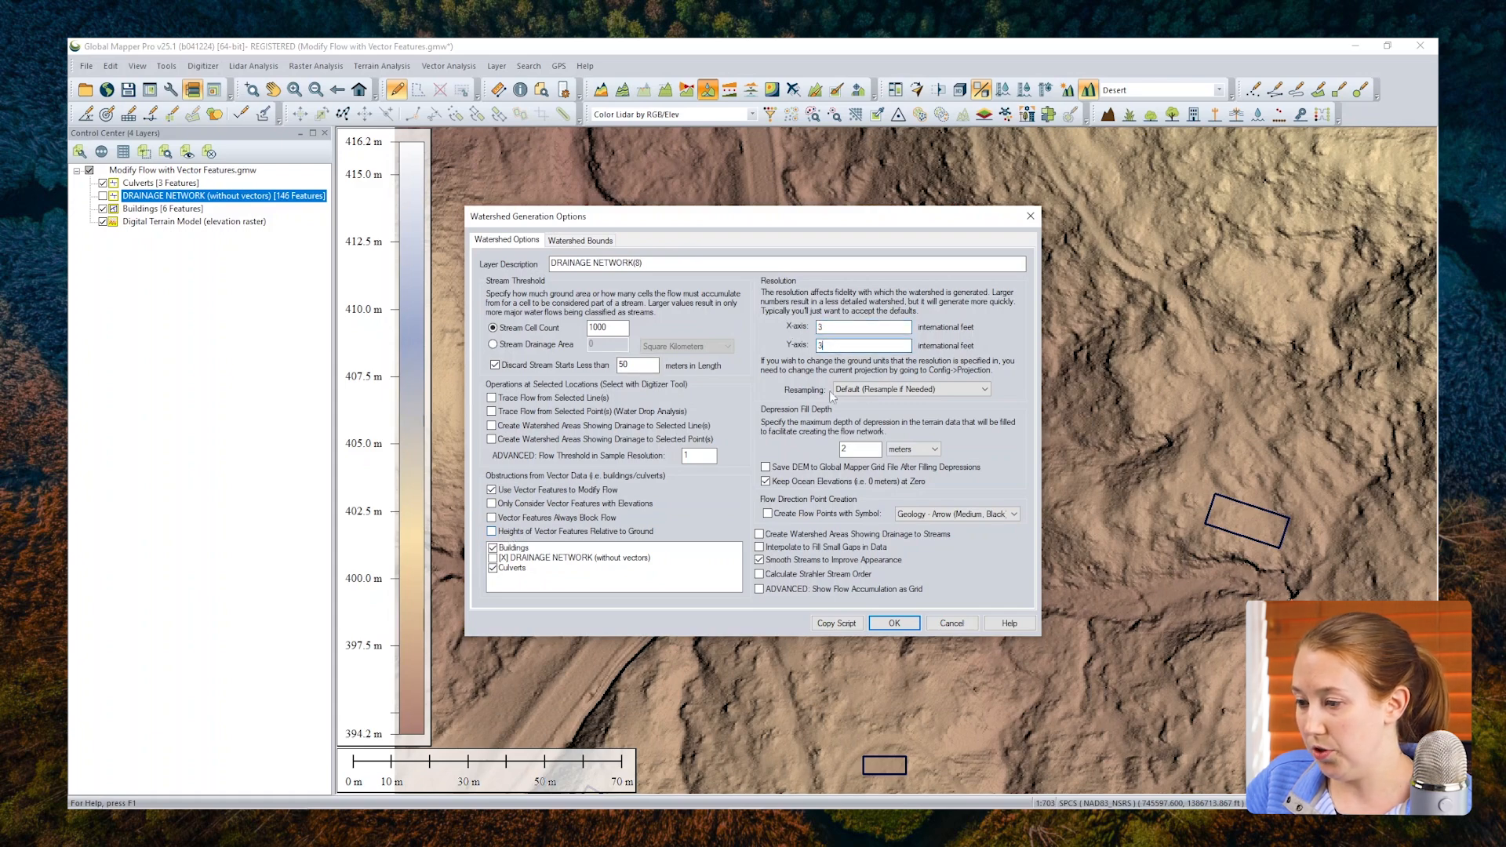
pyautogui.click(909, 624)
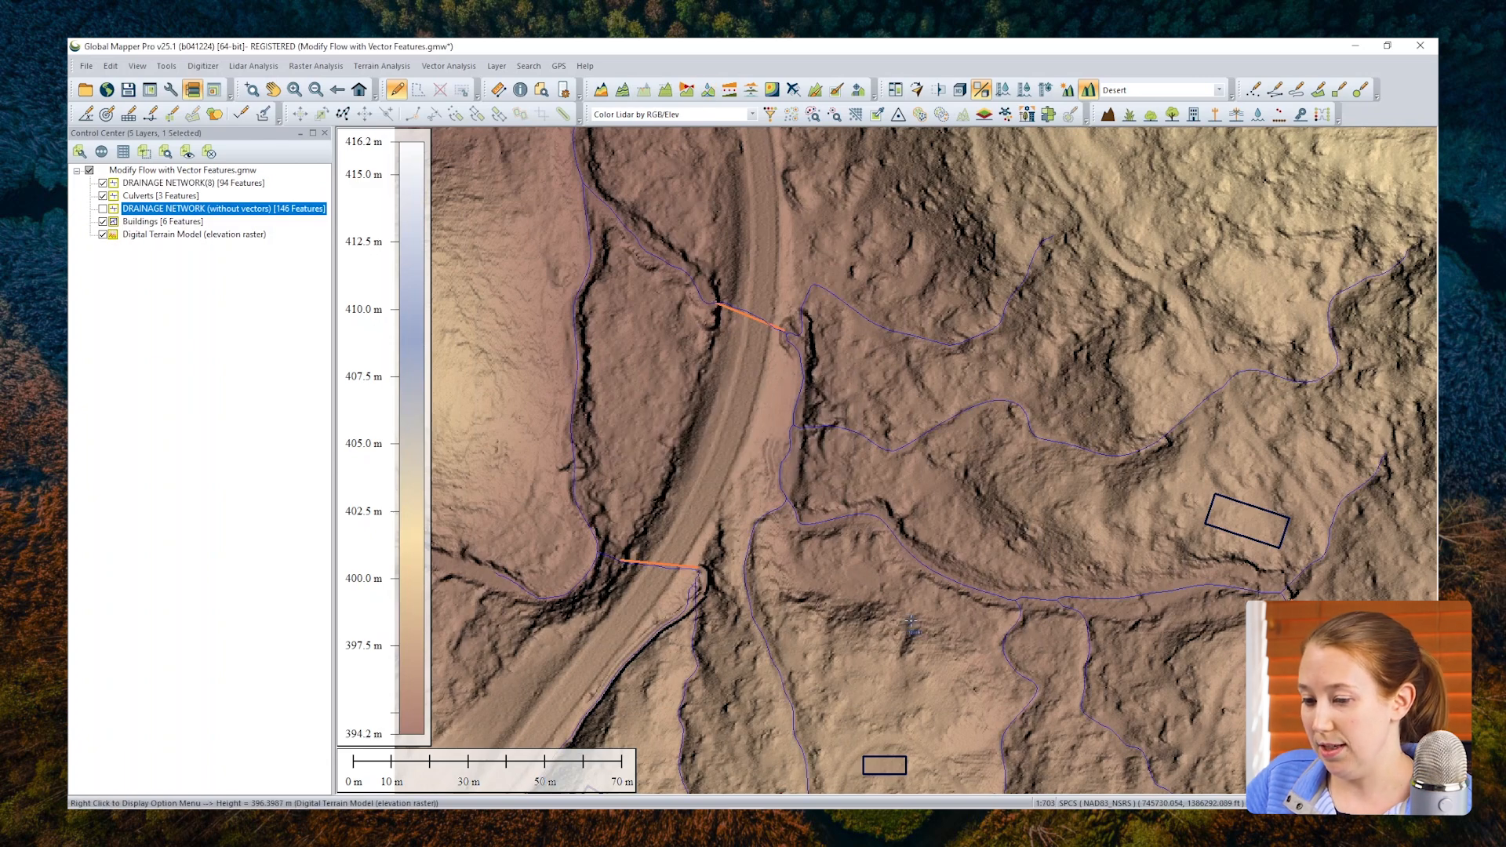
# Step: Examine how the new drainage network runs around the building footprints and through the culverts under the road
pyautogui.moveTo(911, 621); pyautogui.dragTo(870, 531)
pyautogui.scroll(5, 841, 600)
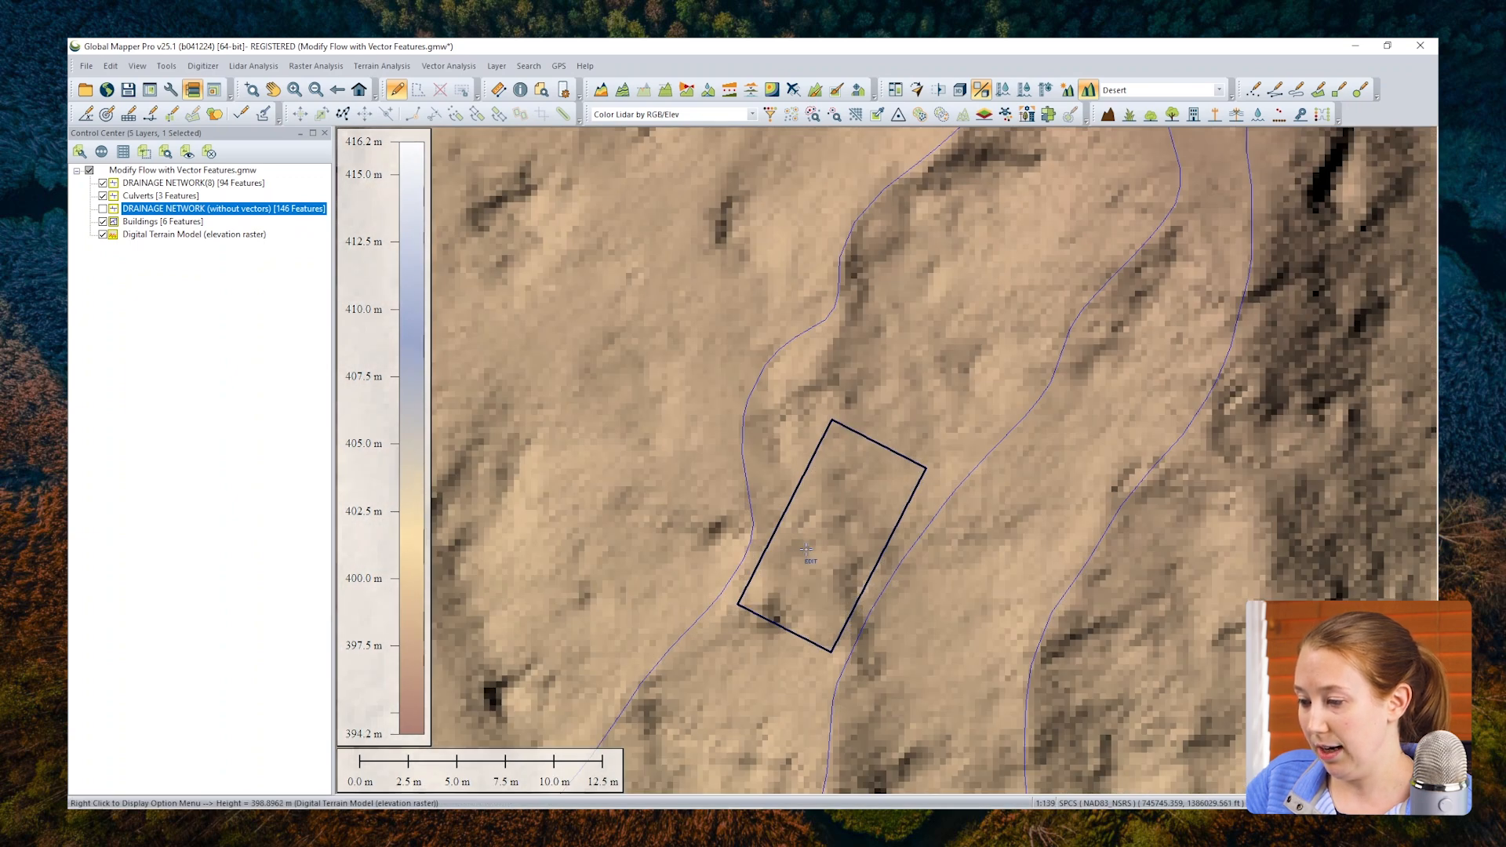
pyautogui.scroll(-5, 805, 549)
pyautogui.scroll(3, 752, 379)
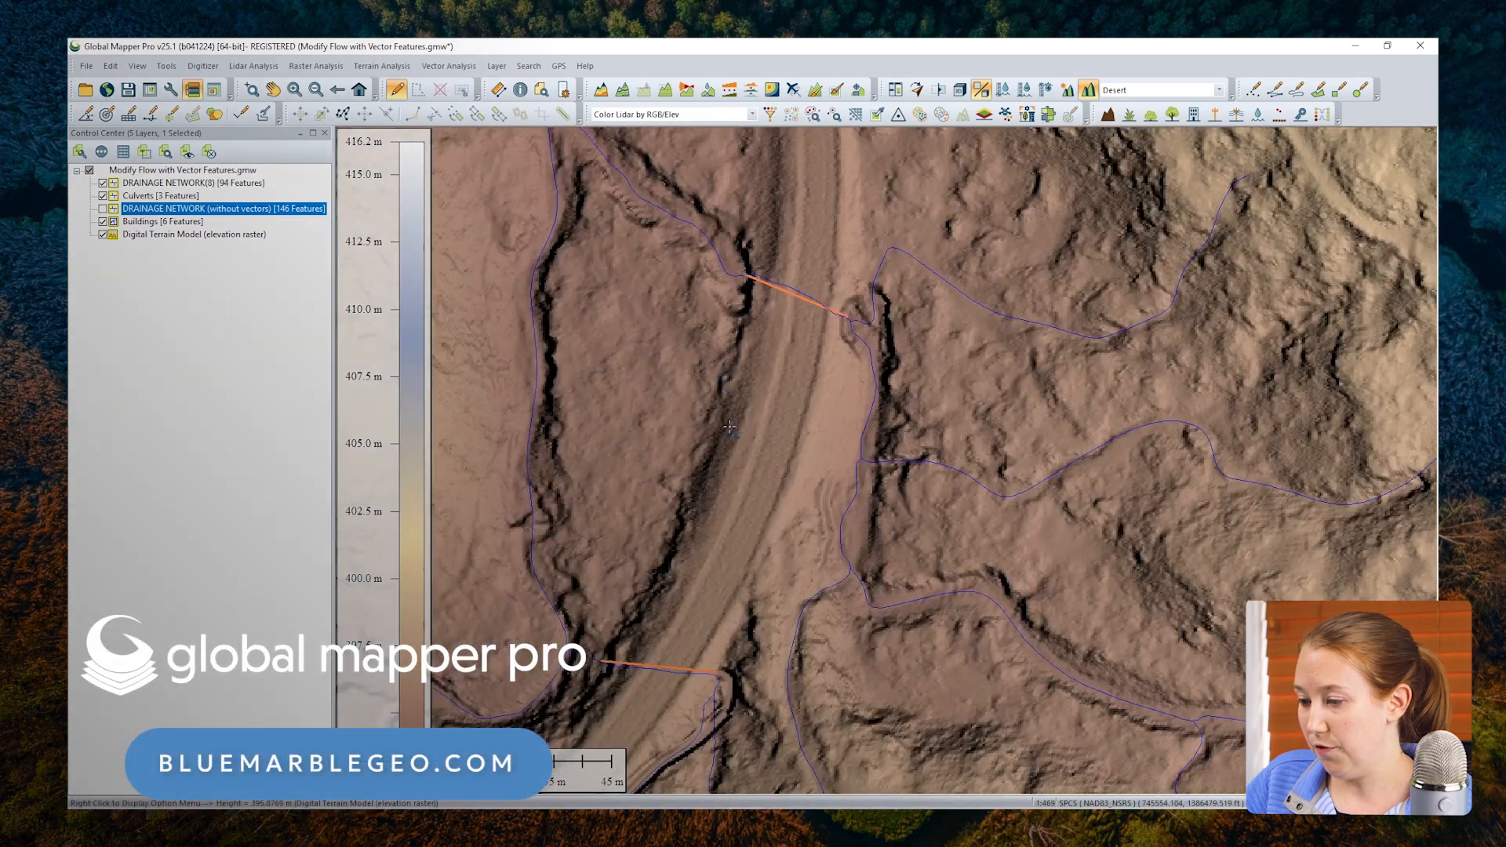
pyautogui.moveTo(729, 426); pyautogui.dragTo(739, 353)
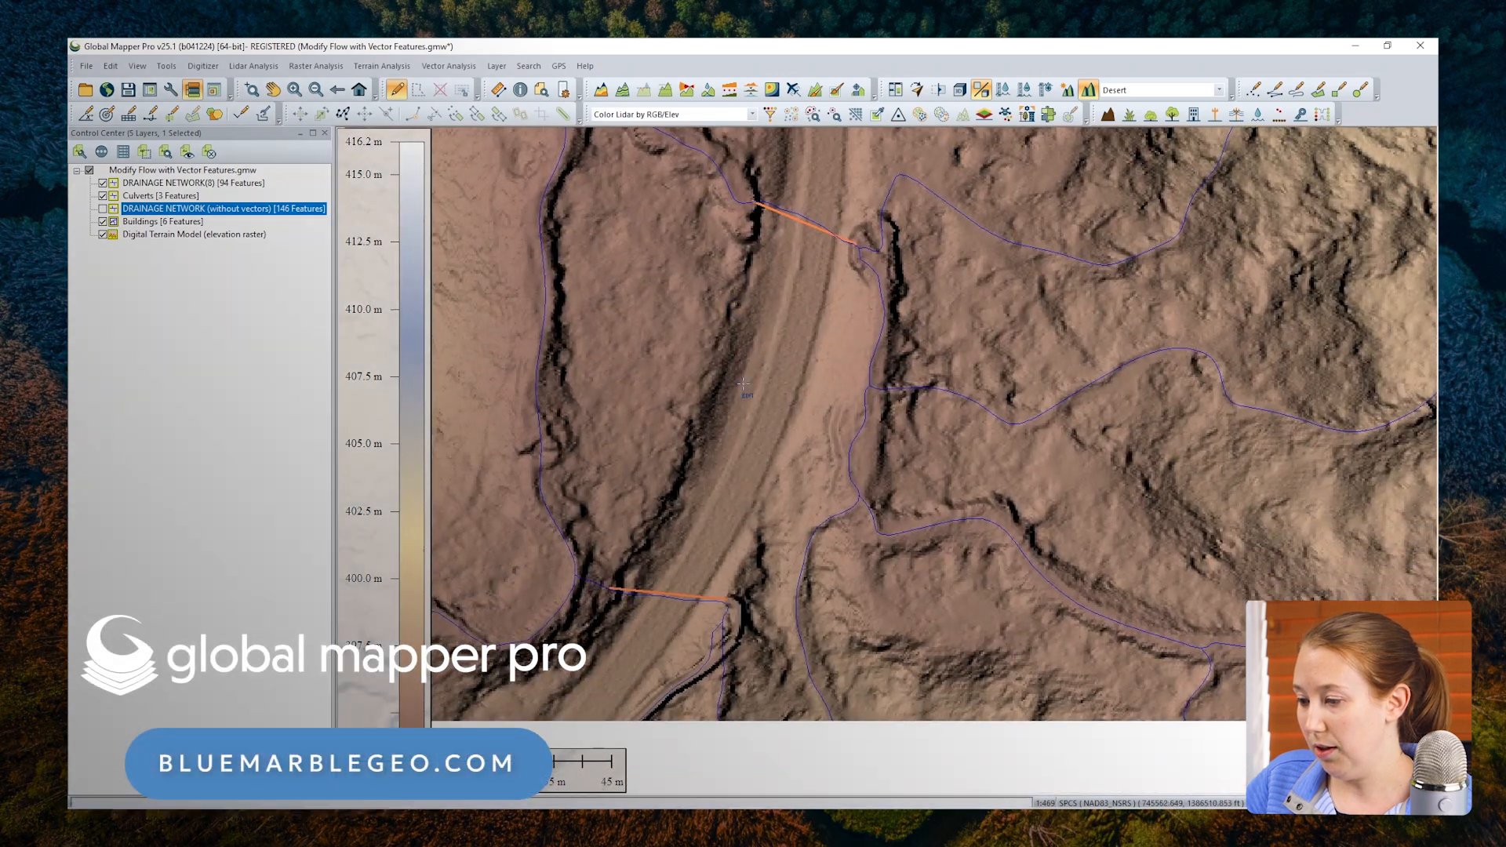
pyautogui.moveTo(670, 630); pyautogui.dragTo(683, 585)
pyautogui.scroll(-1, 813, 440)
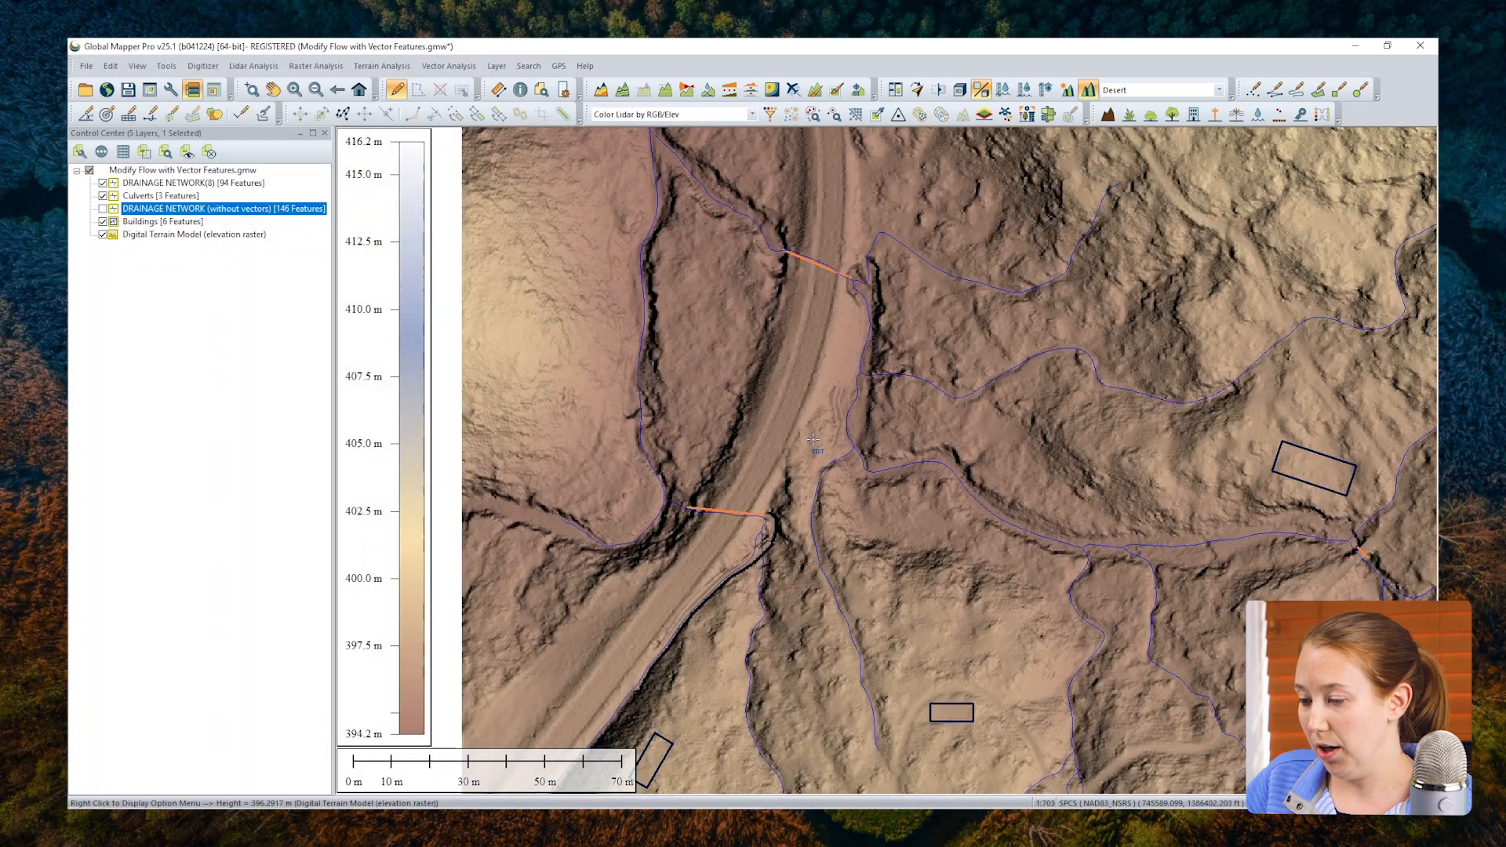
pyautogui.scroll(-1, 813, 441)
pyautogui.moveTo(878, 436); pyautogui.dragTo(710, 390)
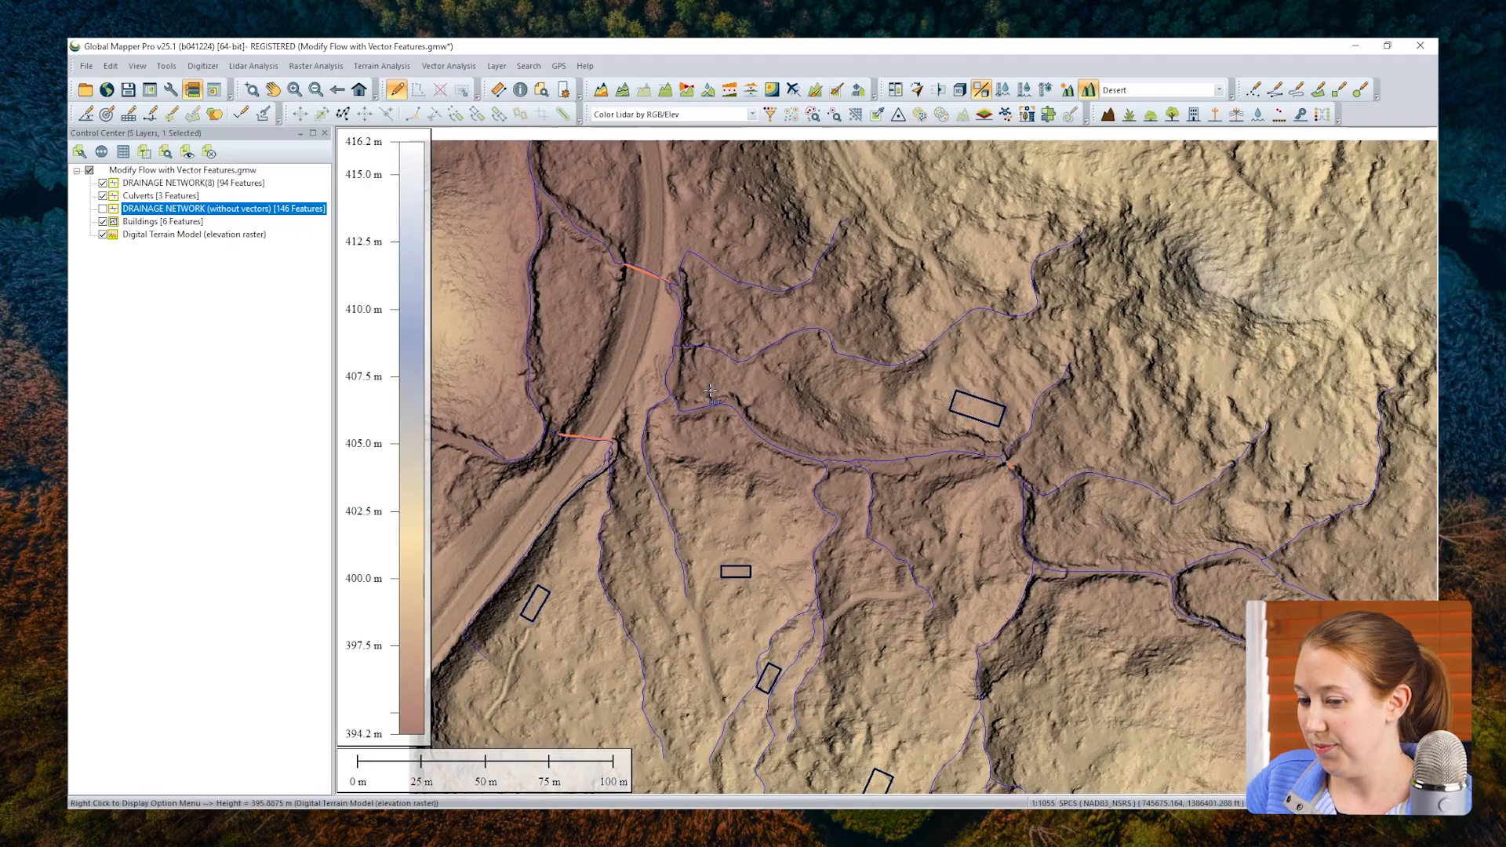